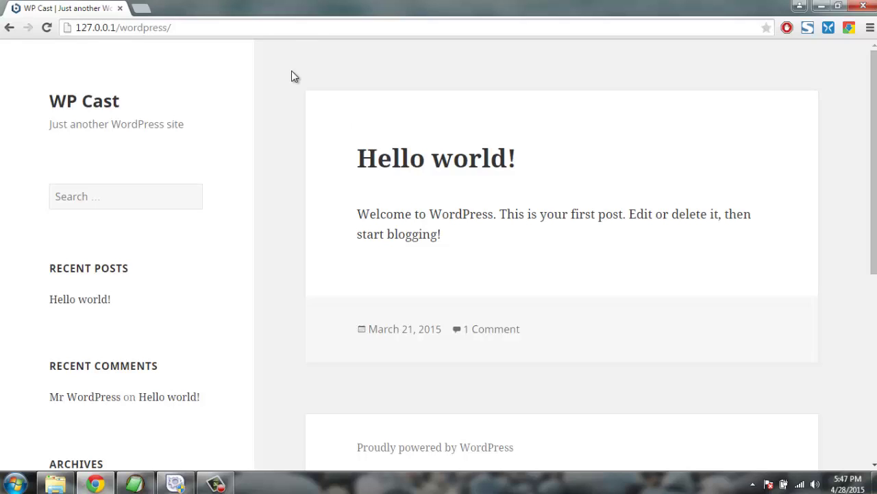
Open the WordPress admin dashboard at 127.0.0.1/wordpress/wp-admin
click(229, 30)
click(229, 29)
text(wp-admin)
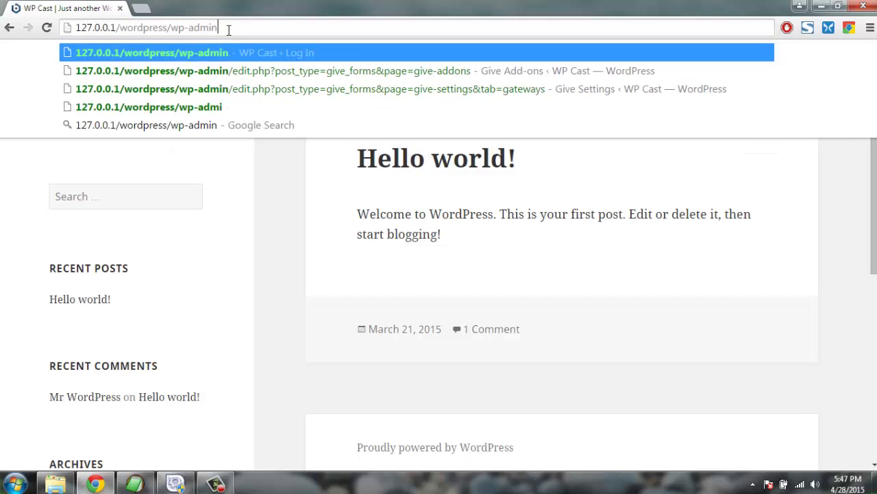
key(Return)
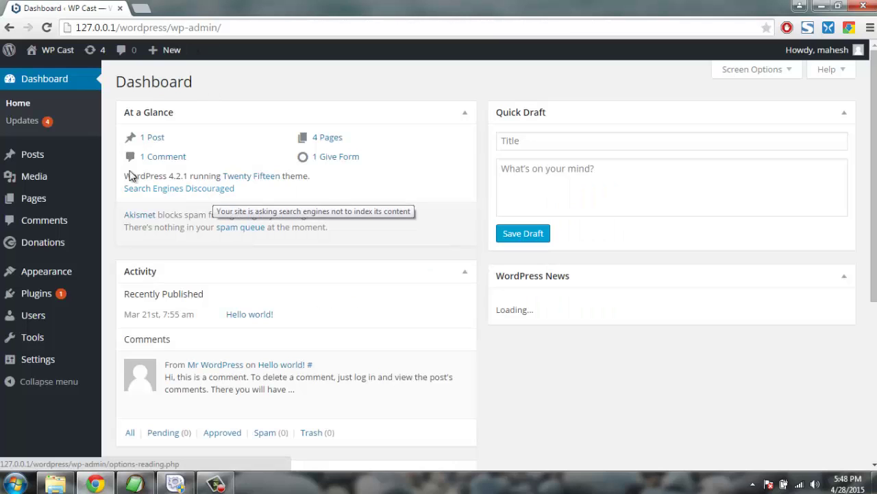
Go to the installed plugins list and start adding a new plugin
mouse_move(57, 295)
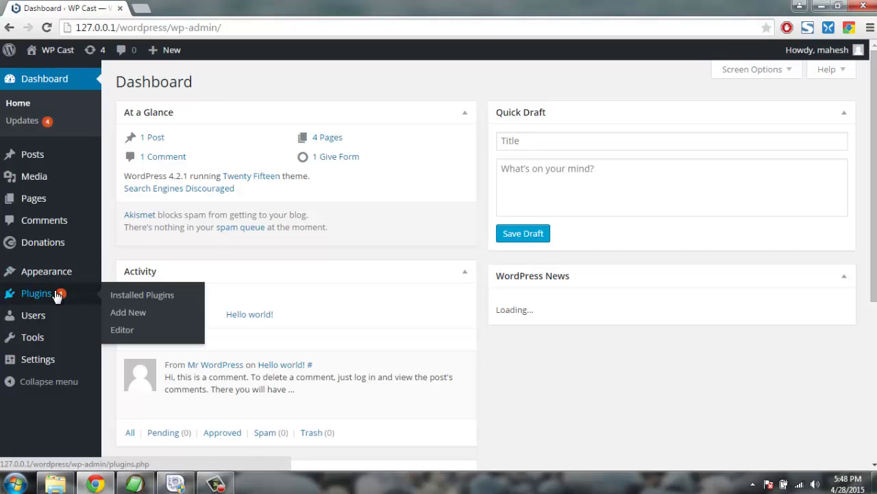
click(141, 295)
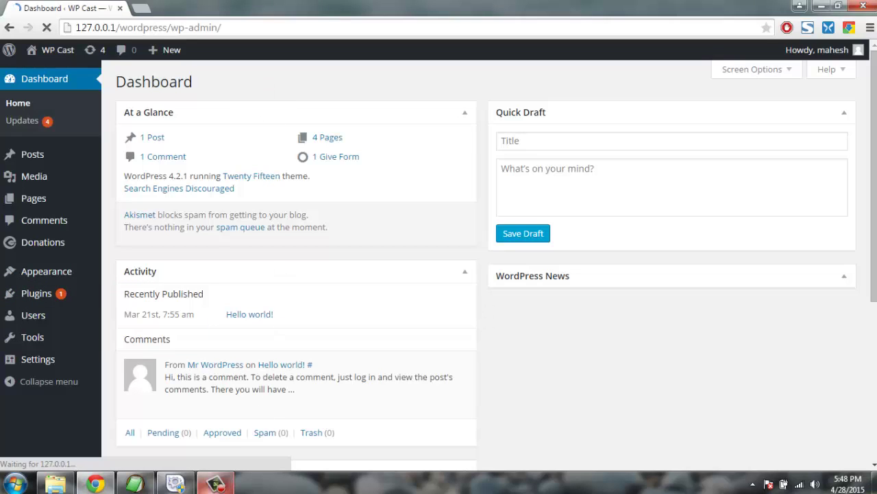
mouse_move(216, 484)
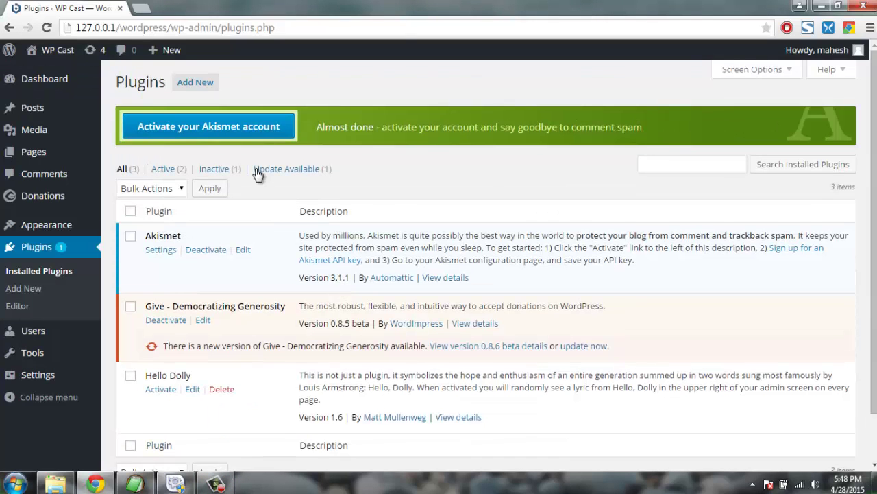
click(197, 87)
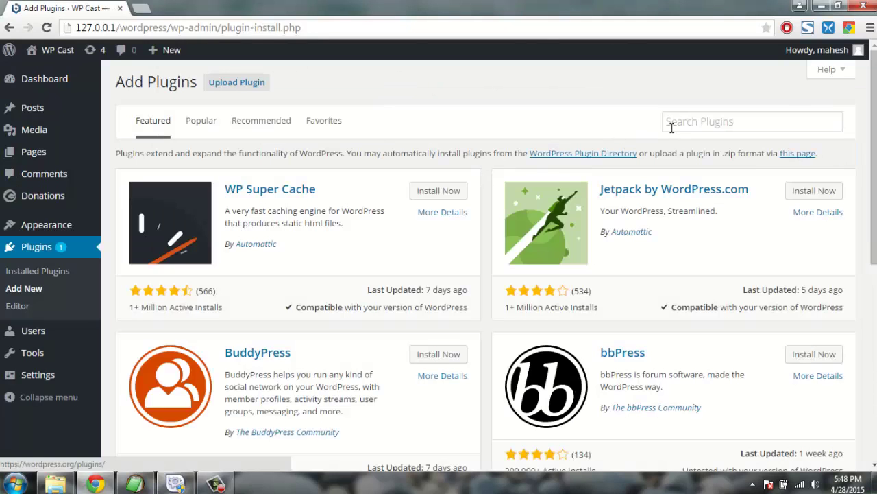
Search the plugin directory for "Front End PM"
click(671, 127)
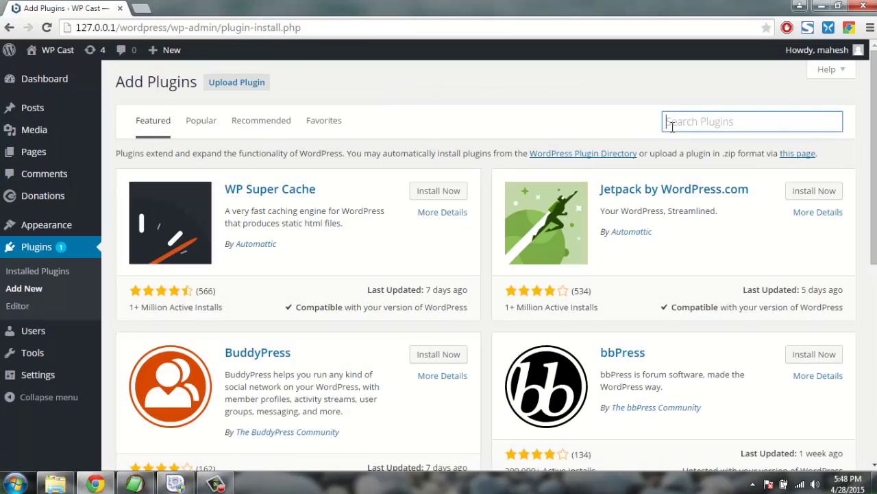
text(Front End M)
key(BackSpace)
text(CM)
key(BackSpace)
key(BackSpace)
text(PM)
key(Return)
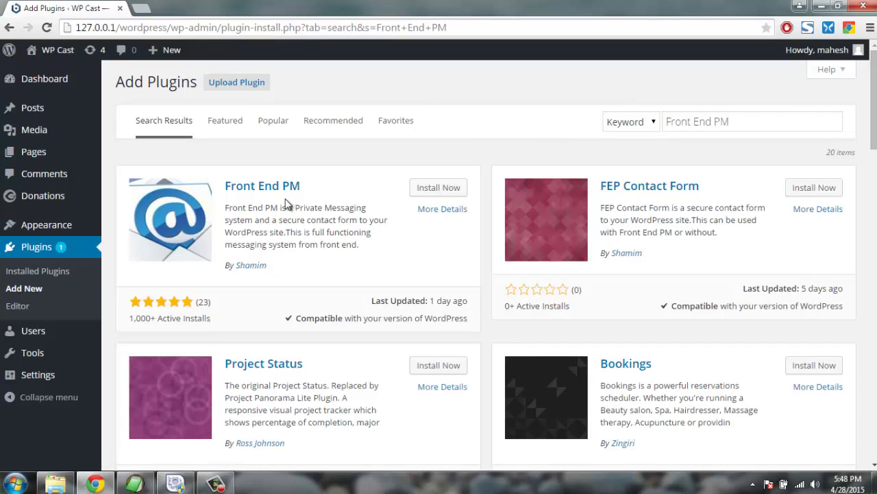
Install the Front End PM plugin and activate it
click(428, 190)
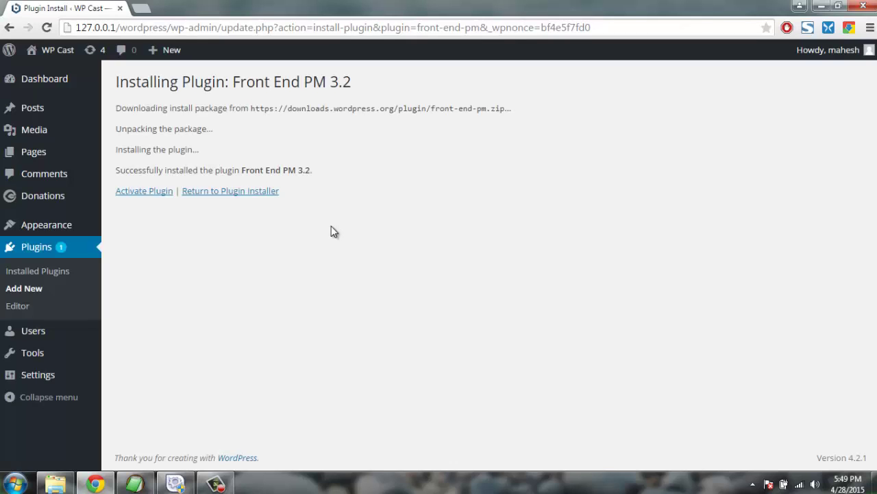
click(154, 193)
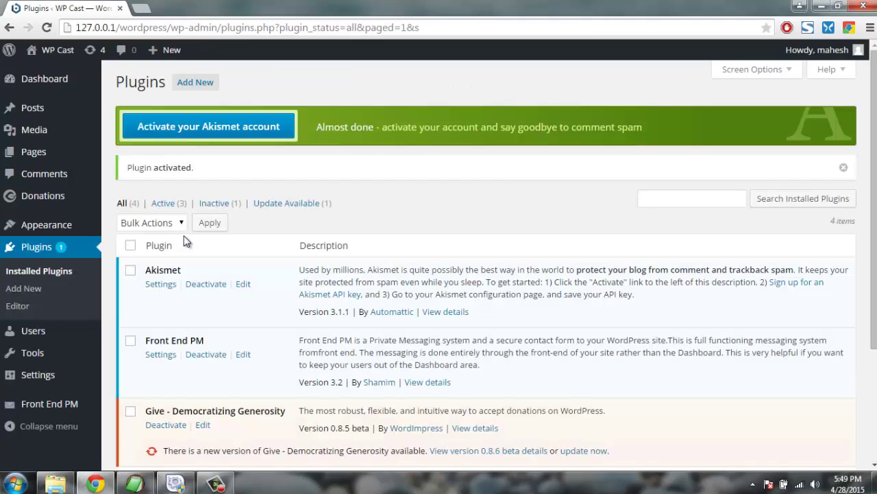
Open the settings page of the Front End PM plugin
scroll(302, 233, down, 2)
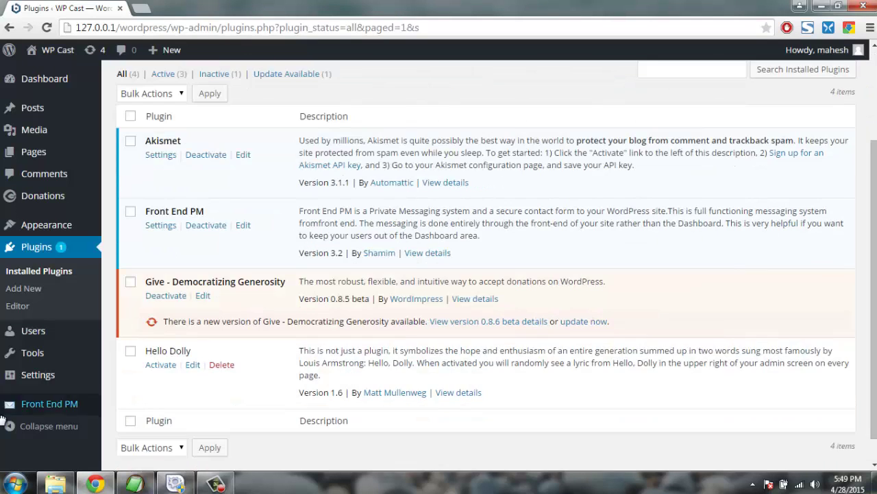
mouse_move(41, 413)
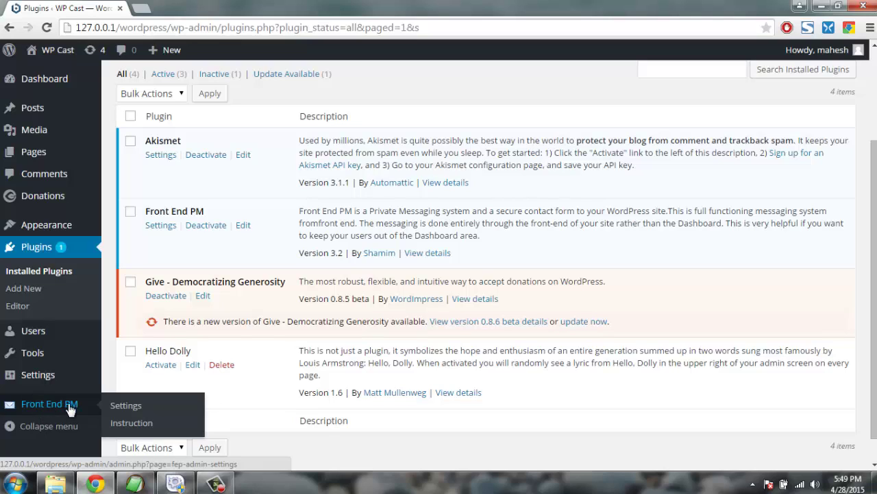
click(126, 405)
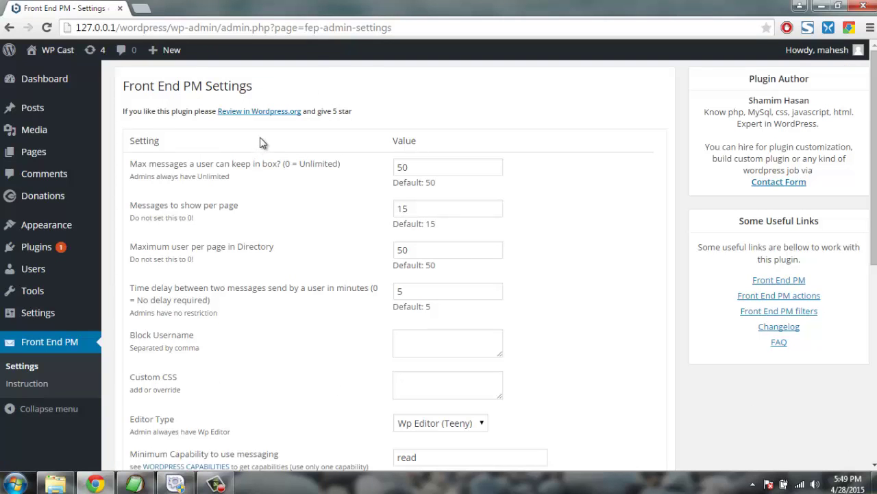
Review the settings for maximum messages per box, messages per page, users per directory page and time delay between messages
drag(132, 164, 348, 168)
click(313, 165)
drag(187, 163, 348, 167)
click(350, 168)
drag(417, 168, 388, 168)
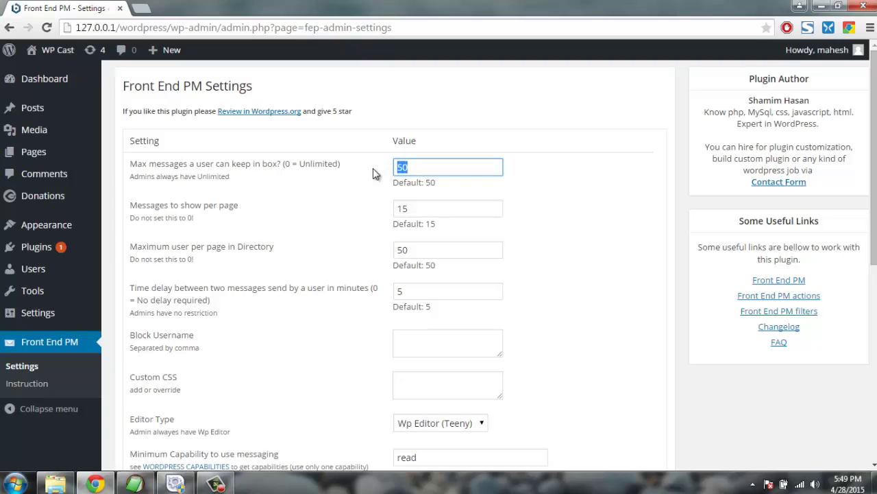
click(375, 172)
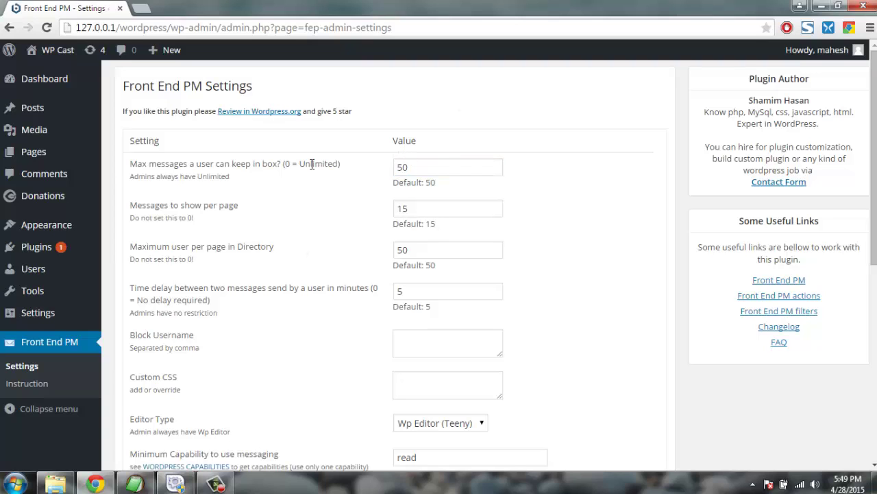
double_click(169, 206)
click(267, 218)
drag(177, 251, 267, 248)
click(294, 253)
scroll(339, 253, down, 2)
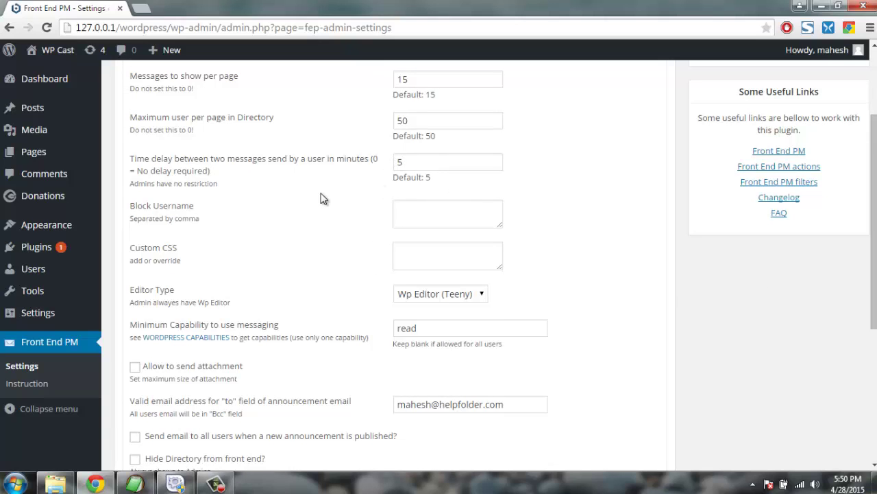
double_click(410, 162)
click(351, 170)
Enlarge the Block Username field, try two sample usernames separated by a comma, and clear them
scroll(345, 179, down, 1)
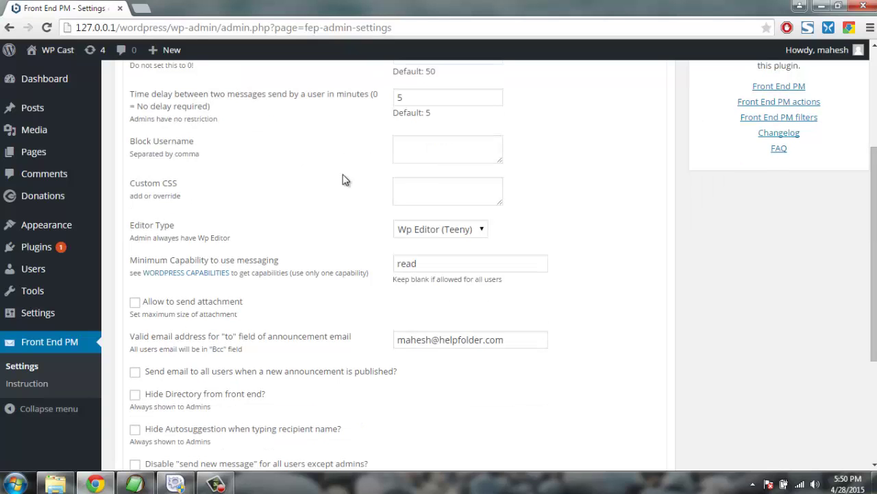
drag(135, 141, 356, 159)
click(344, 159)
click(435, 149)
drag(500, 161, 551, 201)
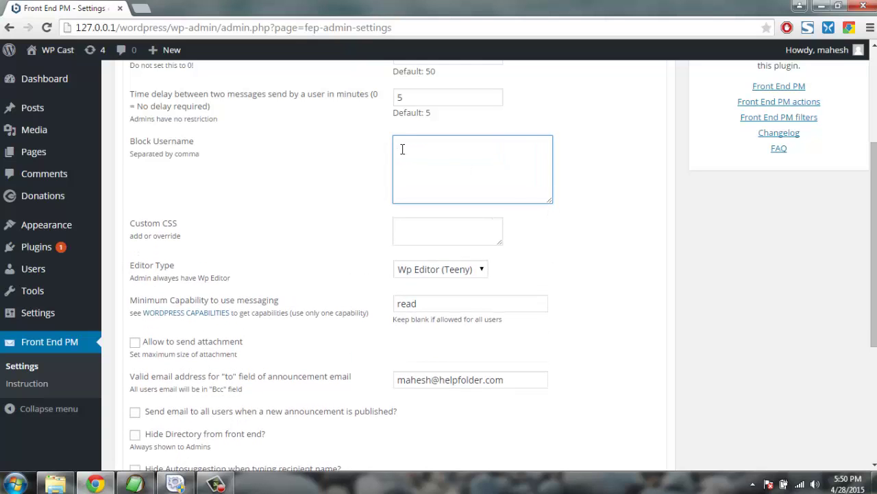
text(bobby,,)
key(BackSpace)
text(allen)
key(BackSpace)
key(BackSpace)
key(BackSpace)
key(BackSpace)
key(BackSpace)
key(BackSpace)
key(BackSpace)
key(BackSpace)
key(BackSpace)
key(BackSpace)
key(BackSpace)
key(BackSpace)
Enlarge the Custom CSS field and examine the available Editor Type options without changing the selection
scroll(351, 161, down, 1)
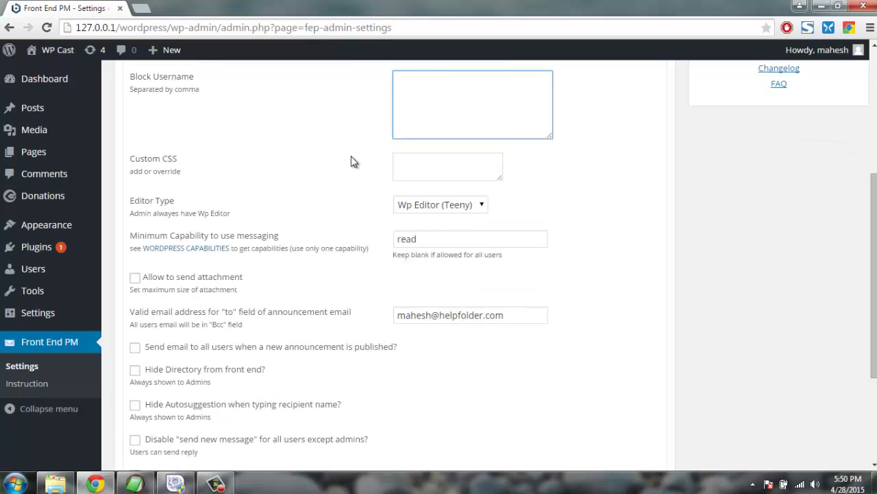
scroll(351, 161, down, 2)
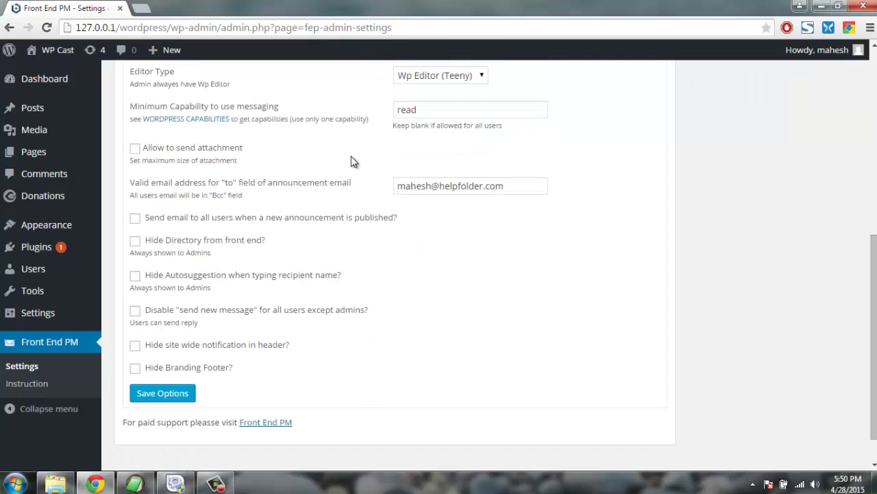
scroll(351, 161, up, 1)
click(415, 101)
drag(500, 114, 556, 176)
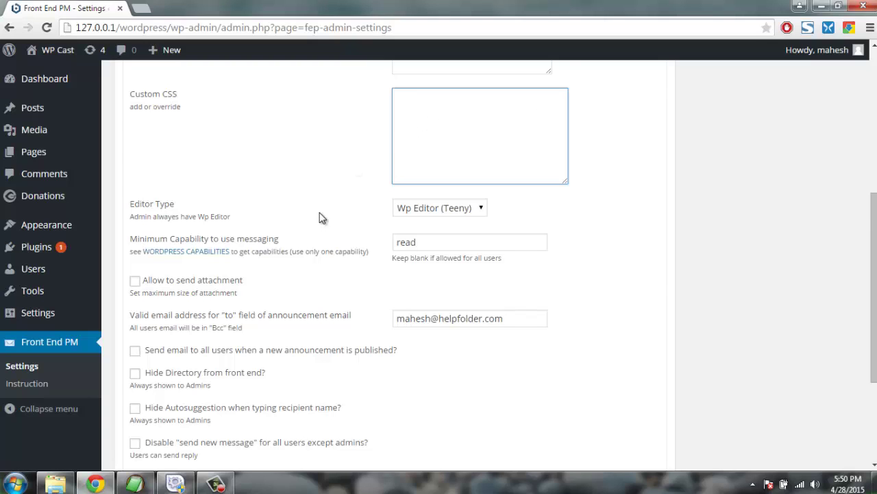
scroll(320, 215, down, 1)
click(424, 147)
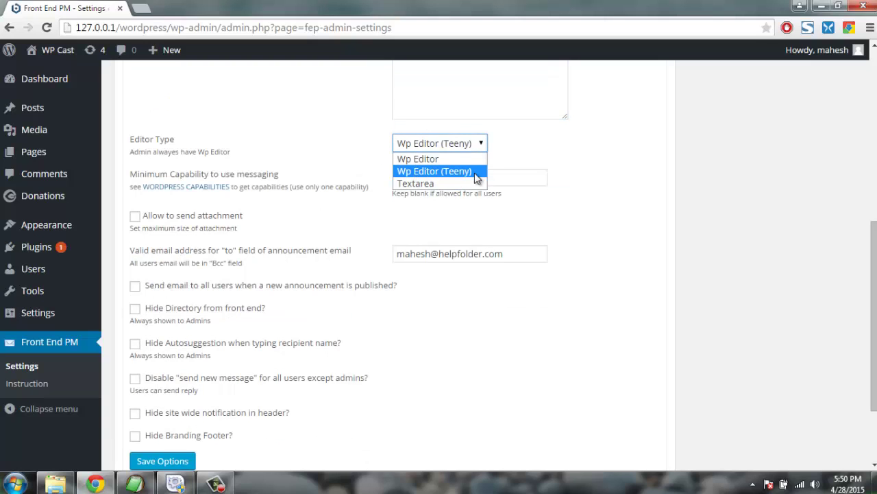
click(550, 161)
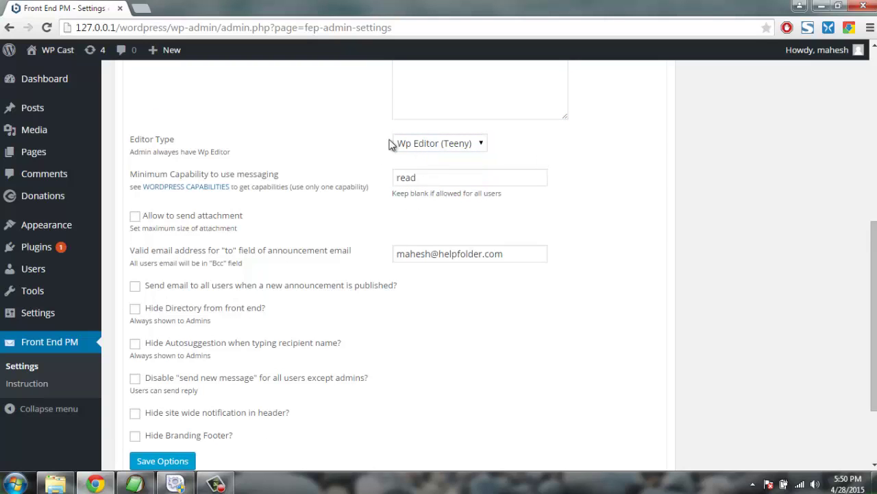
Review the options for announcement emails, directory, autosuggestion, new messages, site-wide notification and branding footer
scroll(361, 161, down, 3)
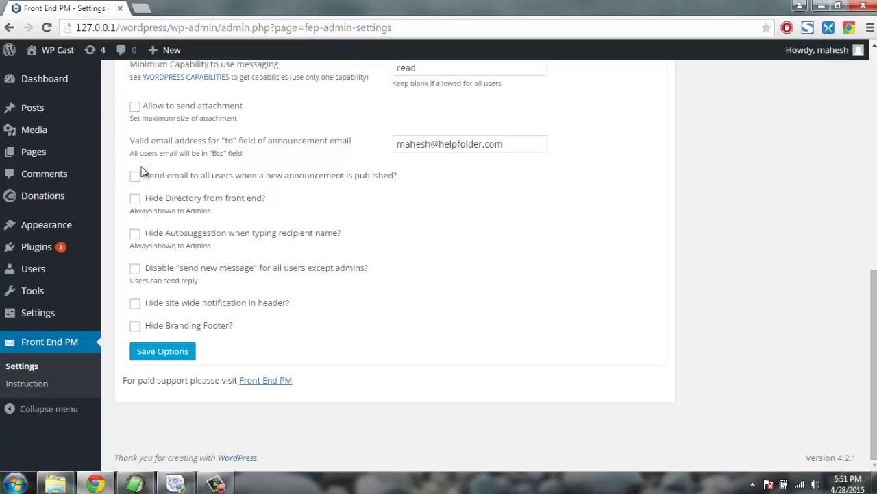
drag(261, 175, 423, 180)
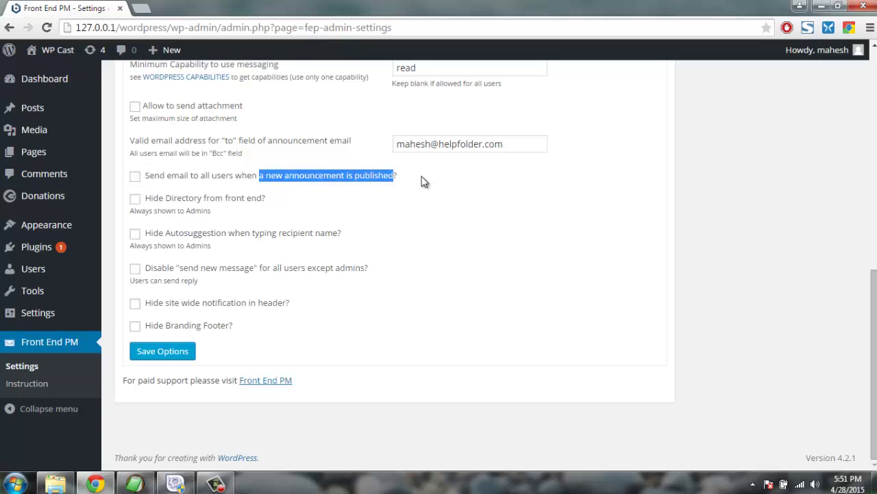
click(299, 145)
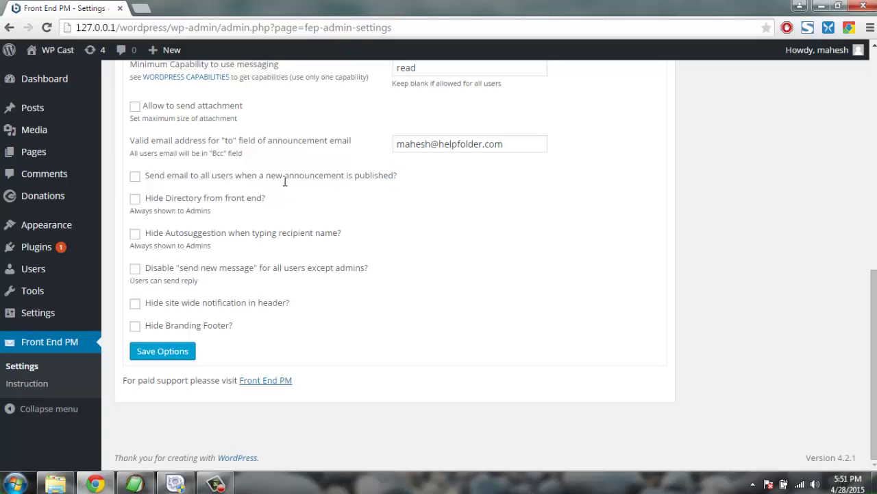
drag(168, 201, 267, 200)
click(269, 199)
drag(165, 233, 350, 241)
click(349, 236)
drag(182, 268, 409, 270)
click(409, 270)
drag(165, 326, 241, 327)
click(229, 326)
drag(190, 303, 299, 307)
click(300, 306)
scroll(300, 307, up, 3)
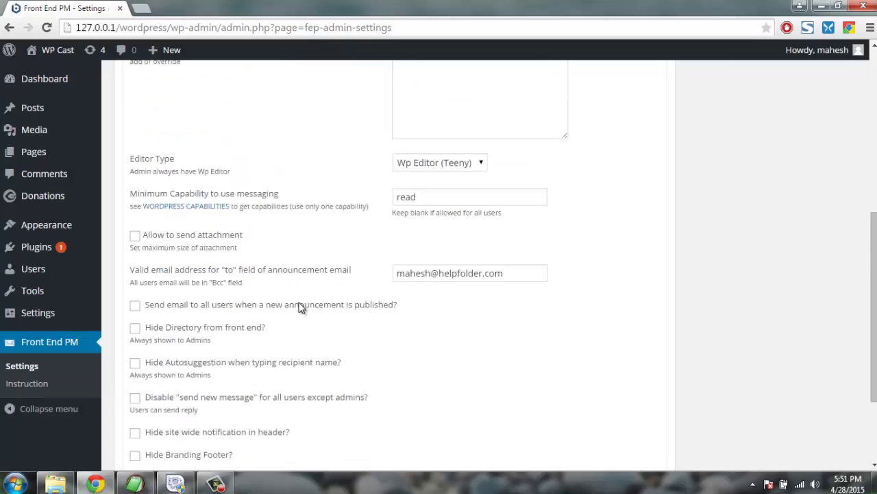
scroll(299, 307, up, 5)
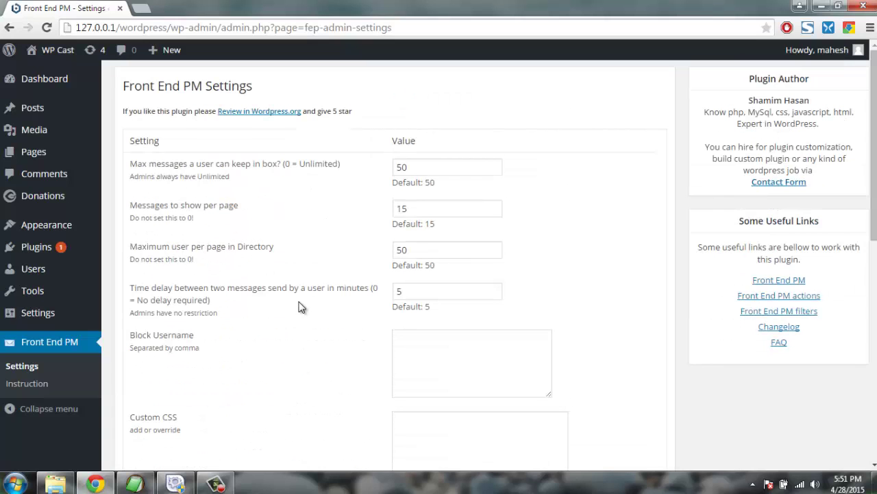
Open the Front End PM setup instructions and review the section on creating the plugin's page
click(27, 383)
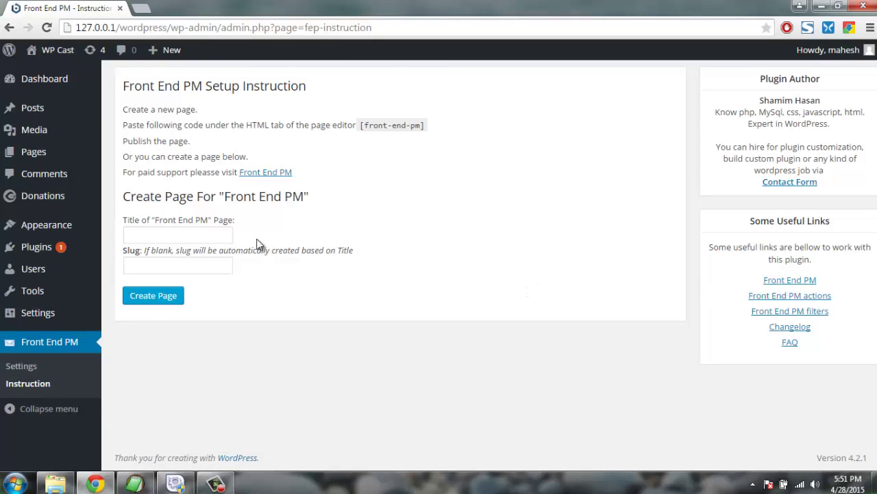
drag(161, 199, 333, 203)
click(334, 204)
drag(232, 196, 326, 199)
click(343, 198)
click(195, 233)
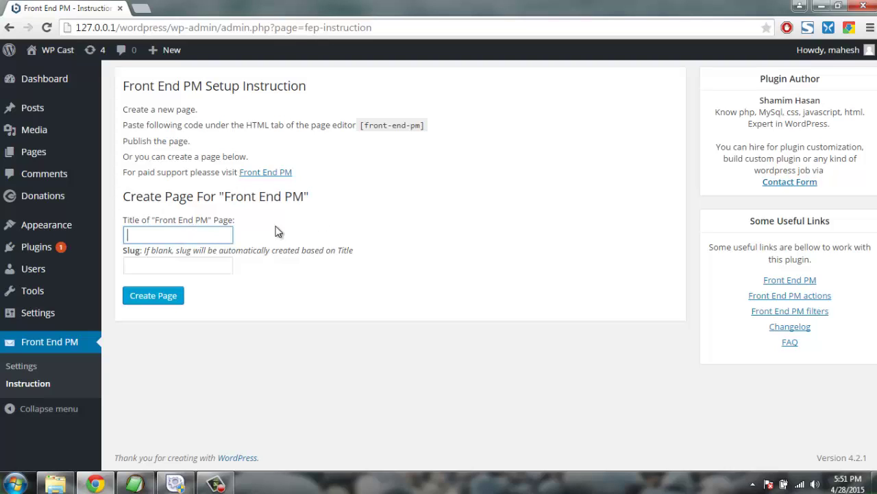
text(Thi)
key(BackSpace)
key(BackSpace)
key(BackSpace)
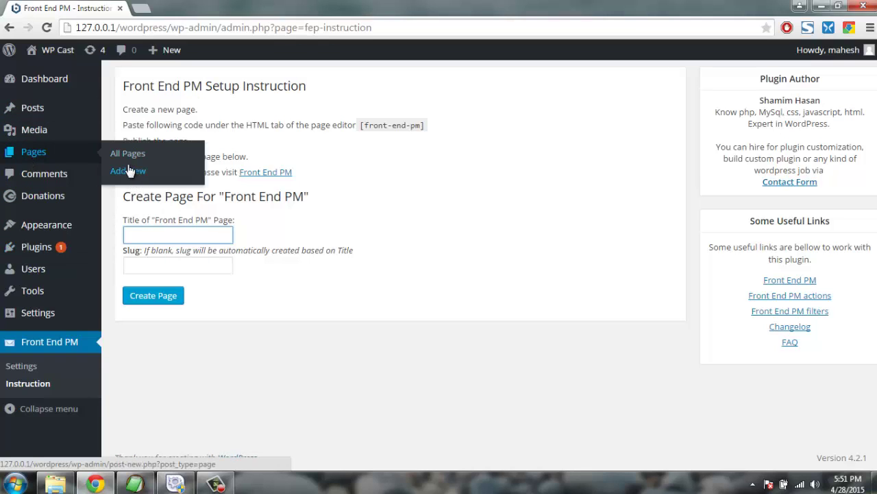
Open the Add New Page editor in a separate browser tab and switch to it
right_click(129, 171)
click(164, 176)
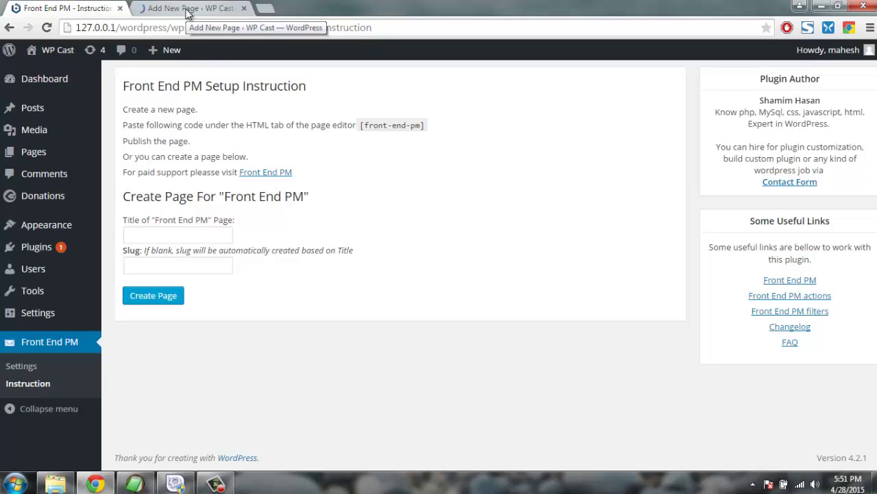
click(189, 10)
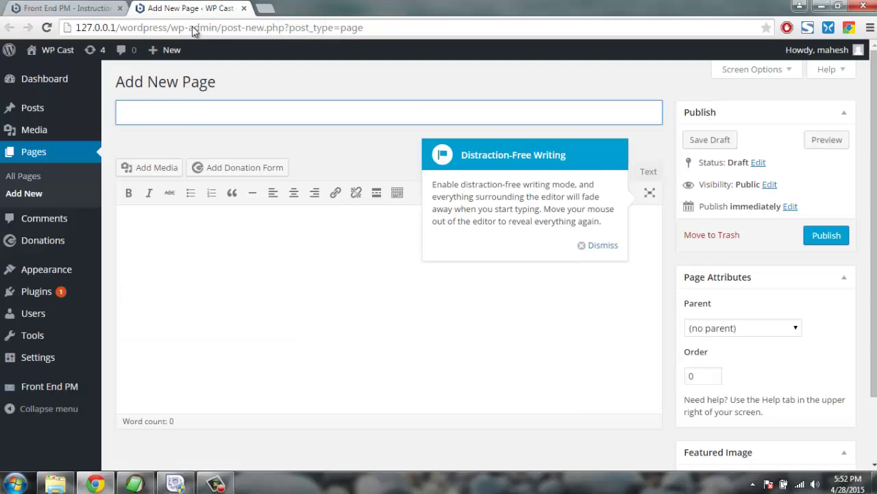
Dismiss the distraction-free writing tip and title the new page "Inbox"
click(620, 249)
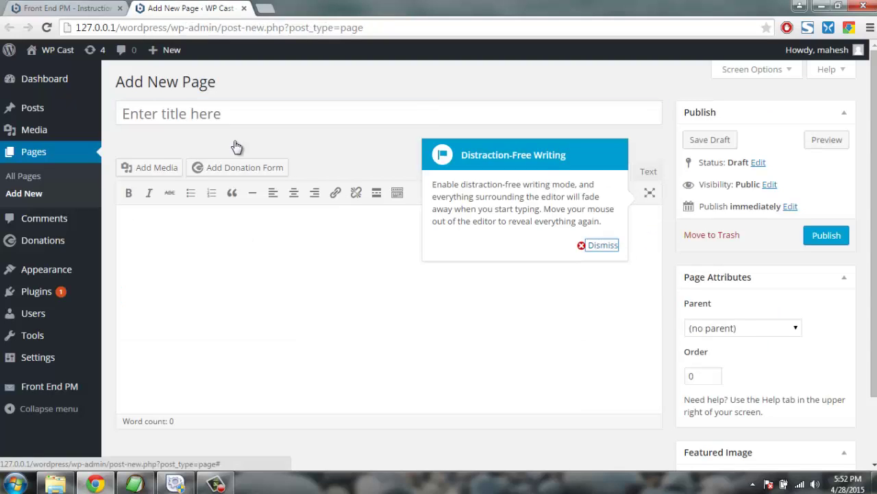
click(198, 110)
text(Inbox)
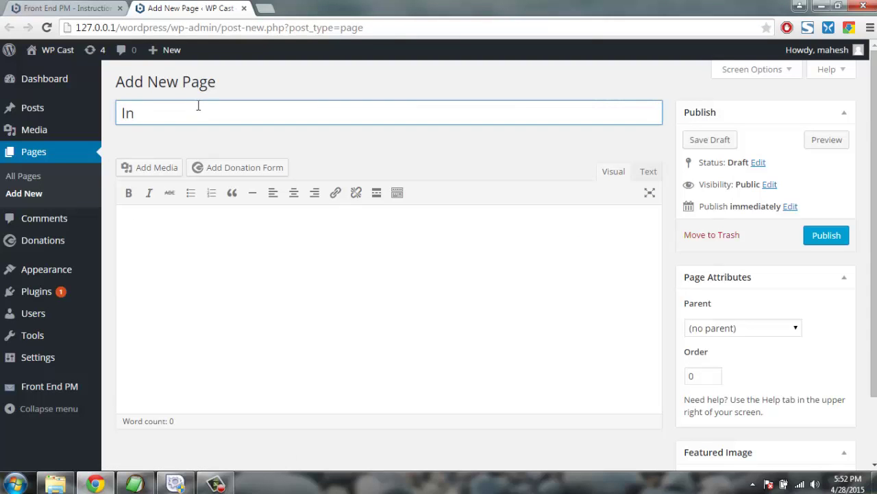
Copy the [front-end-pm] shortcode from the setup instructions and paste it into the content of the Inbox page
click(181, 214)
click(69, 9)
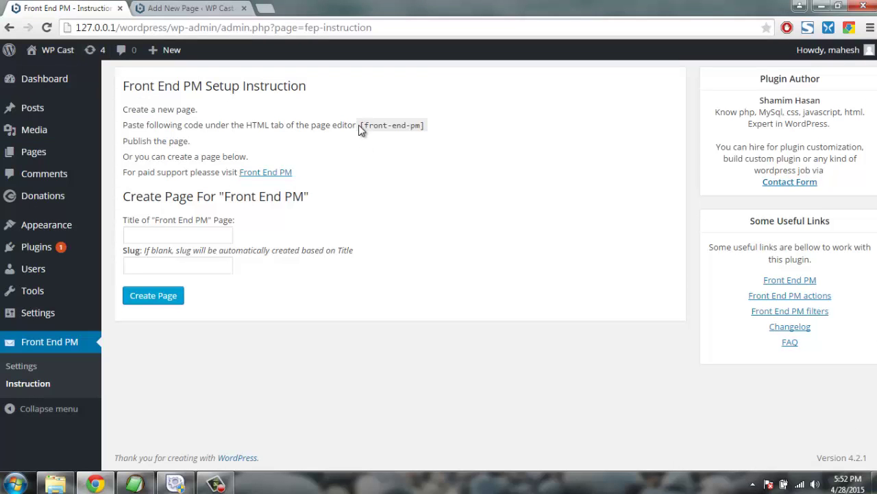
mouse_move(358, 127)
mouse_down()
mouse_move(401, 126)
mouse_move(358, 125)
mouse_up()
key(ctrl+c)
click(191, 9)
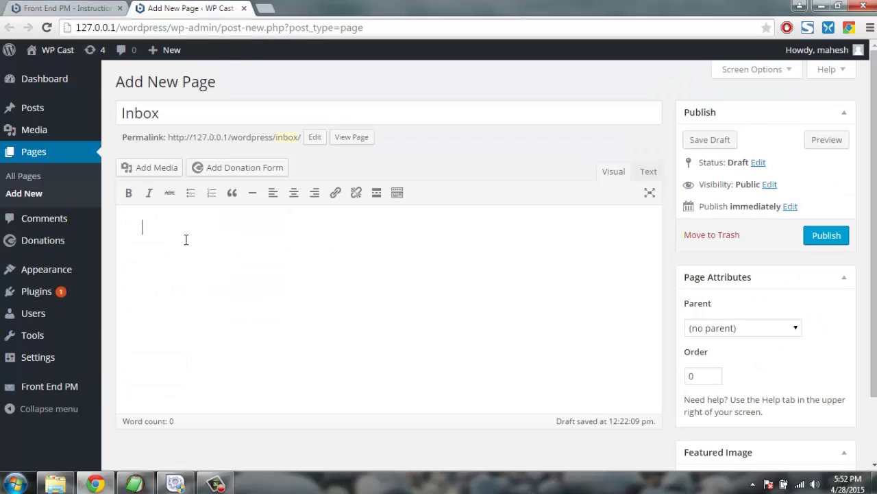
click(270, 236)
key(ctrl+v)
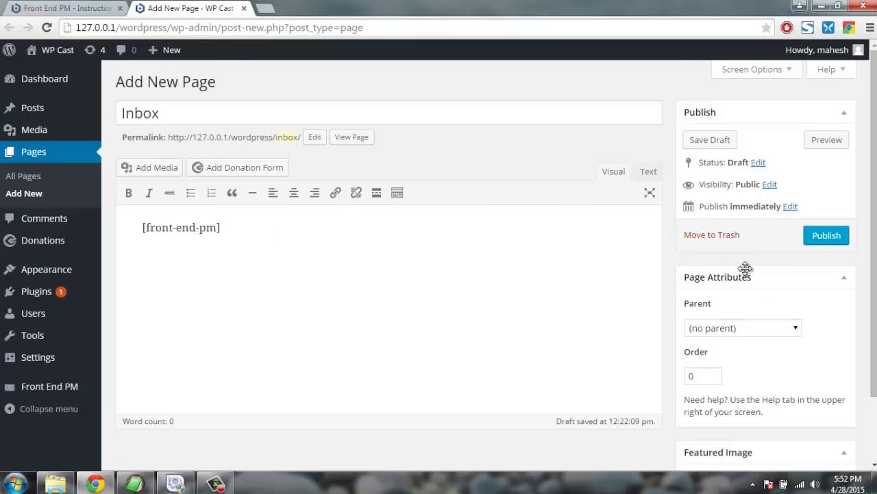
Publish the Inbox page, rereading the setup instructions while it saves, and return to the page editor
click(826, 240)
click(81, 10)
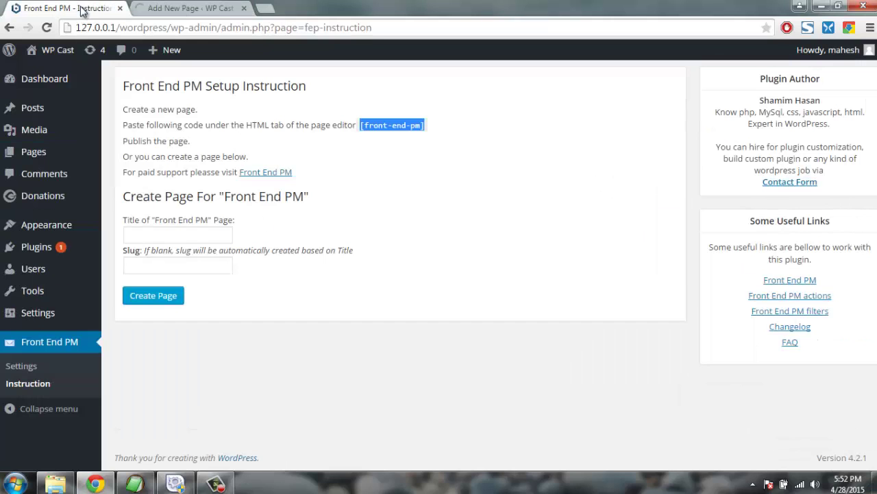
drag(147, 172, 209, 172)
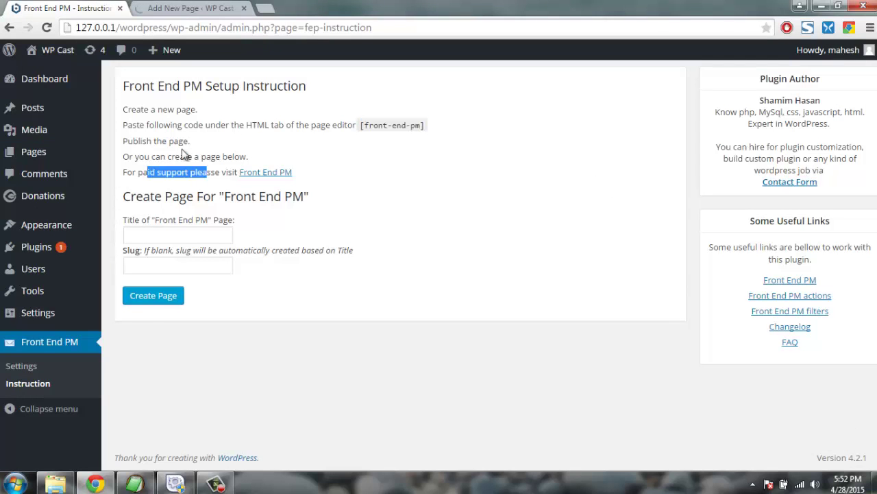
click(159, 173)
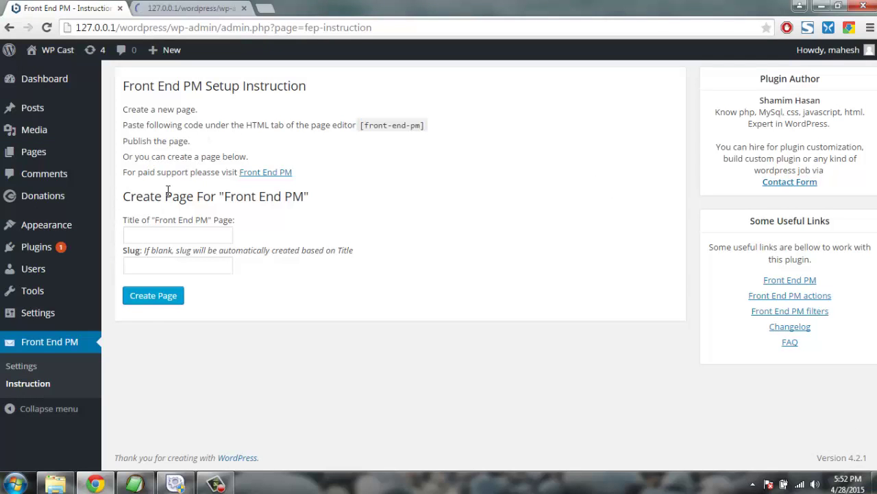
click(164, 11)
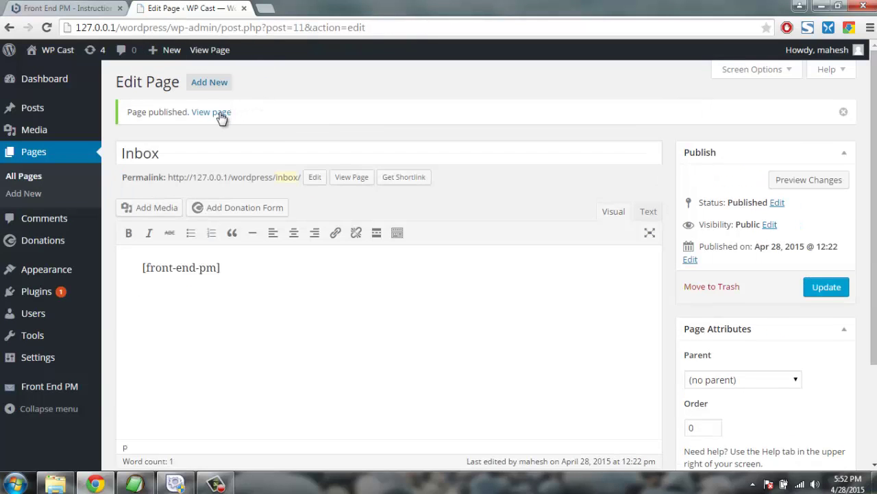
Open the published Inbox page in a separate browser tab, check the instructions' page creation section and switch to the Inbox page
right_click(223, 114)
click(267, 122)
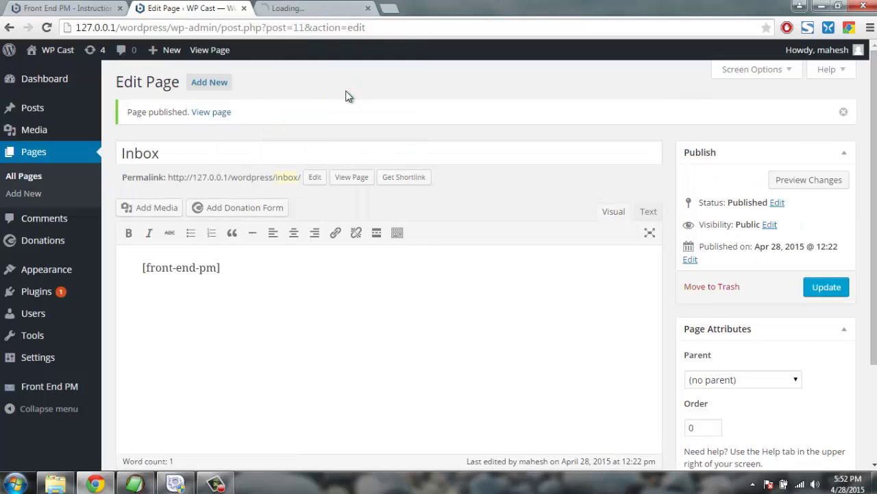
click(58, 8)
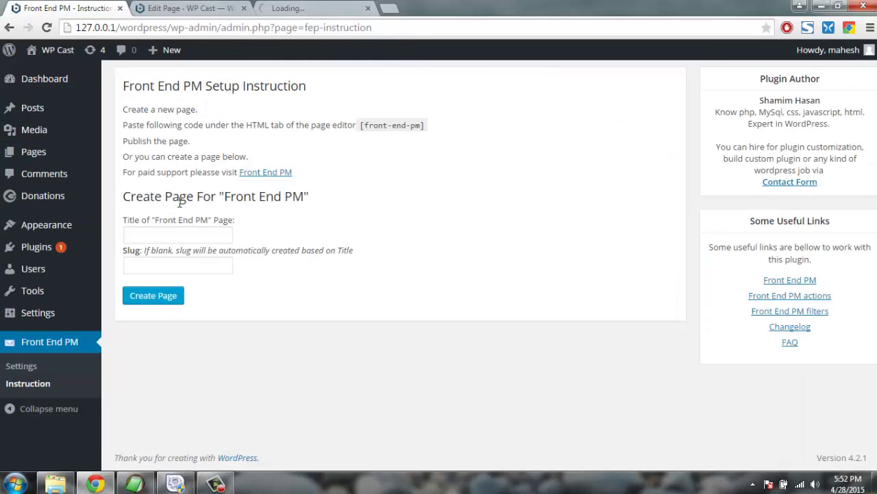
drag(170, 199, 309, 199)
click(347, 208)
click(291, 8)
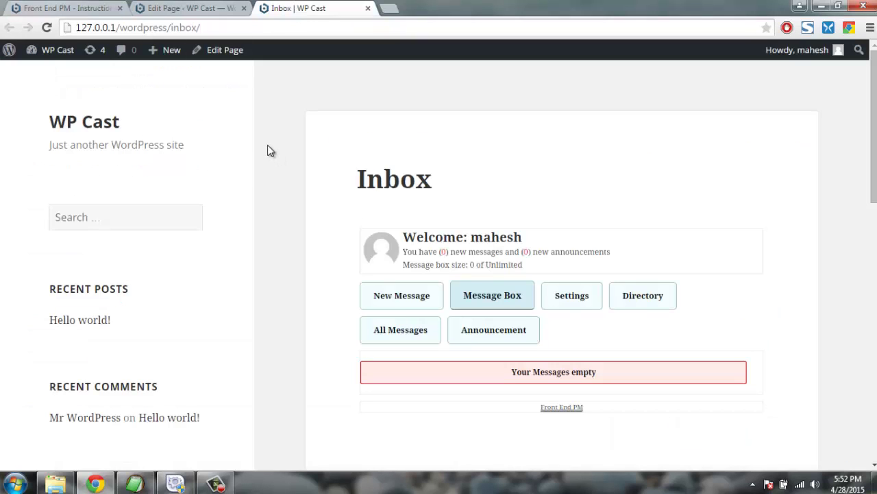
Review the message and announcement counts and the mailbox size on the Inbox page
scroll(267, 145, down, 1)
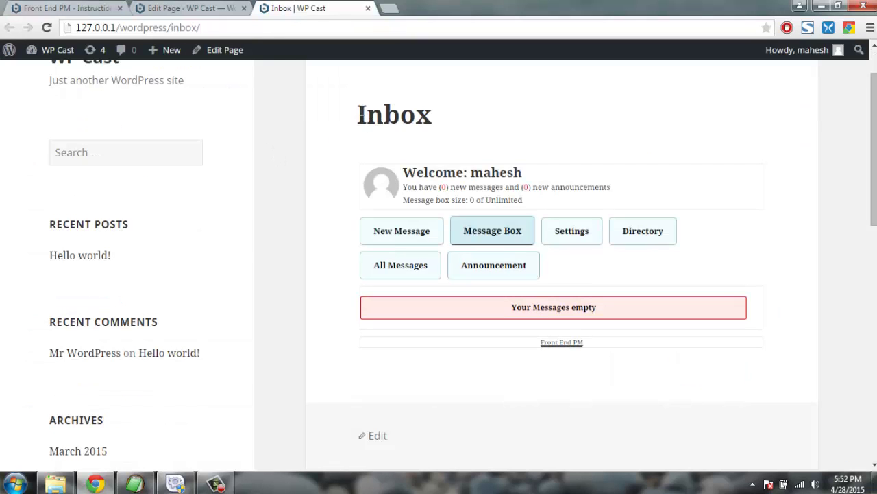
scroll(332, 128, down, 1)
scroll(332, 128, up, 1)
drag(435, 187, 643, 203)
click(643, 202)
Start a new private message and enter the recipient's name
click(396, 234)
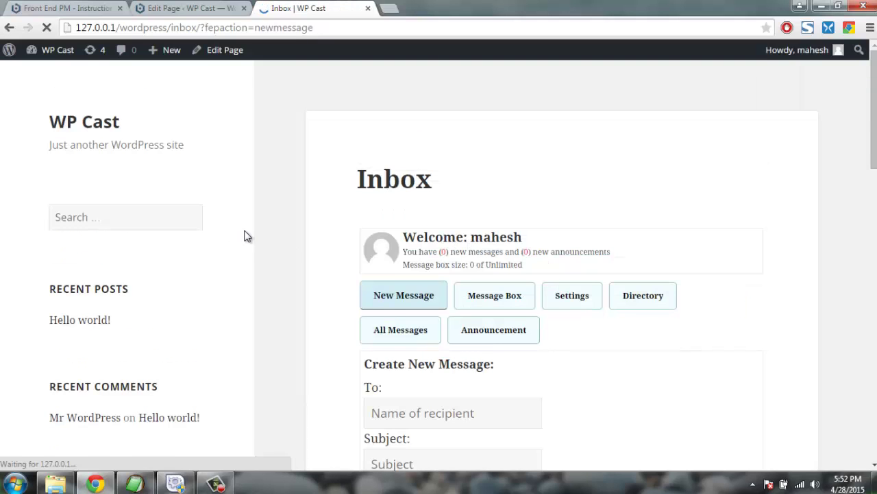
scroll(247, 236, down, 4)
click(400, 161)
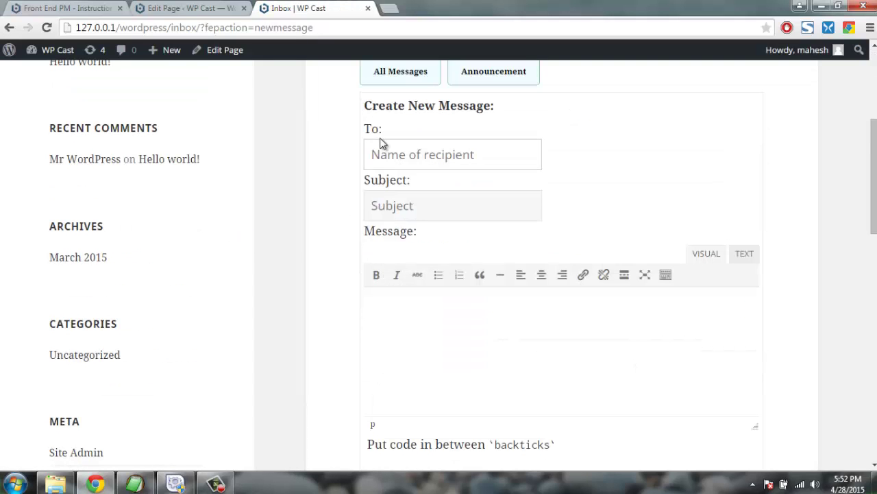
text(allem)
key(BackSpace)
text(n)
key(Tab)
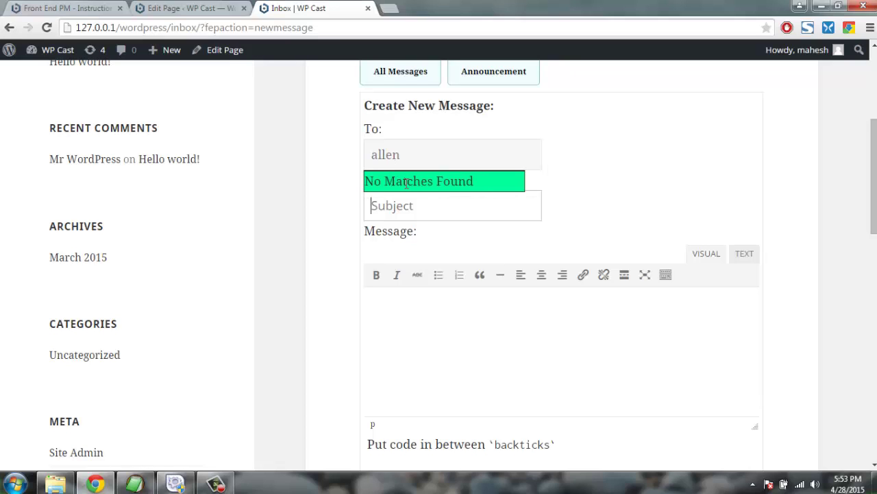
drag(406, 184, 525, 182)
Enter the subject "happy birthday" and the message "Hi happy birthday", and check the draft's recipient
click(453, 207)
text(happy birthday)
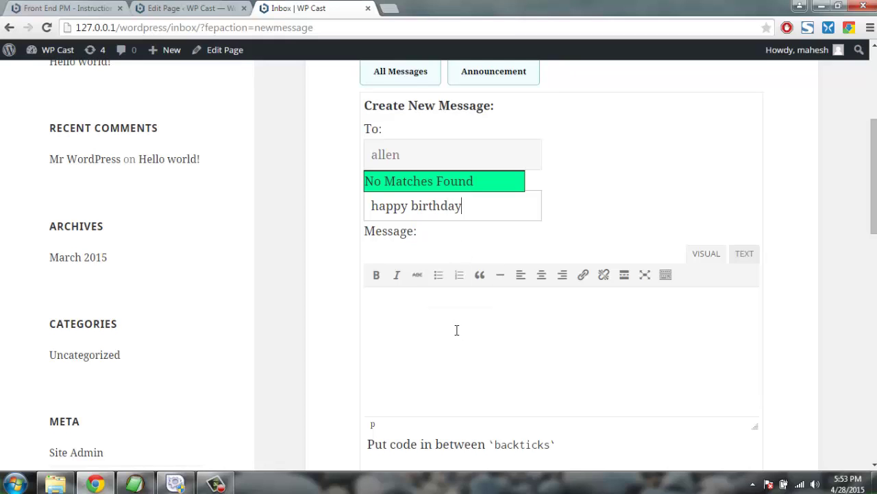
click(452, 330)
text(Hi happy birthday)
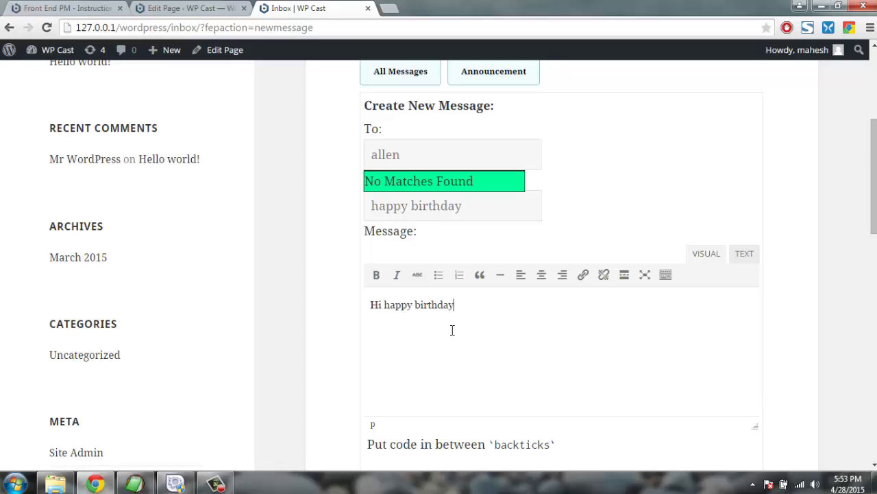
scroll(452, 330, down, 3)
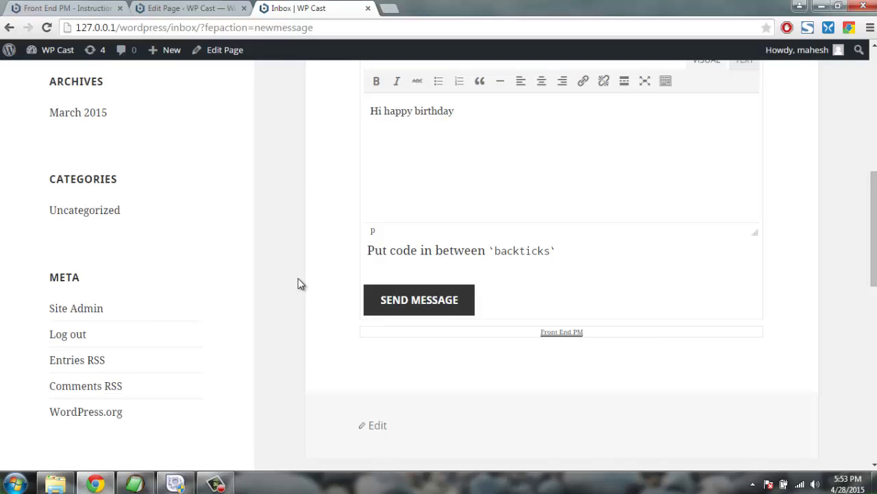
scroll(300, 284, up, 4)
double_click(414, 218)
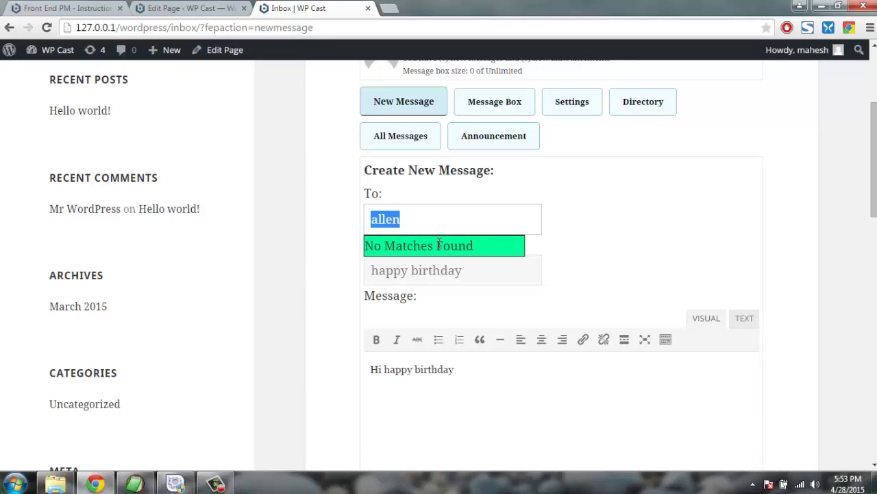
click(367, 224)
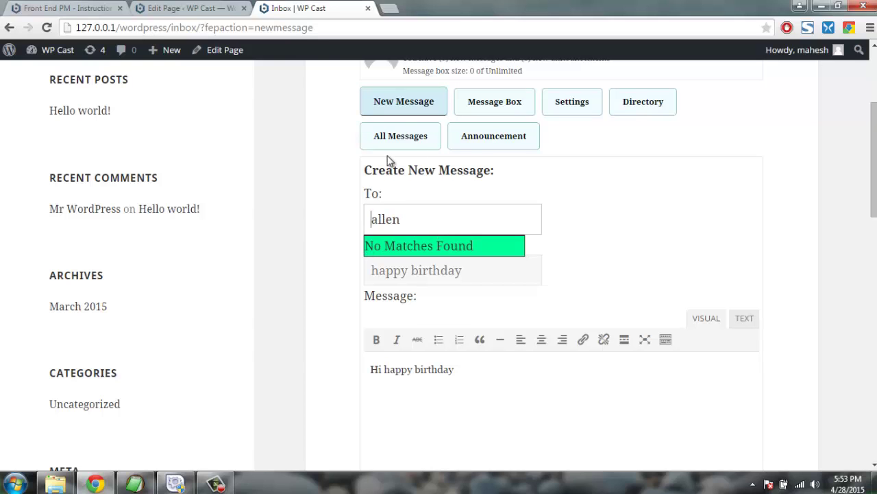
Open the announcements section of the Inbox page and review its contents
click(492, 136)
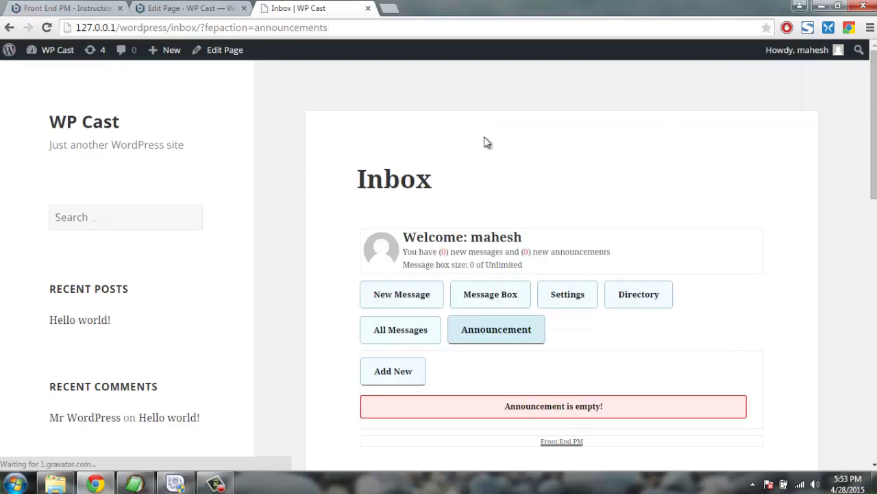
scroll(280, 293, down, 3)
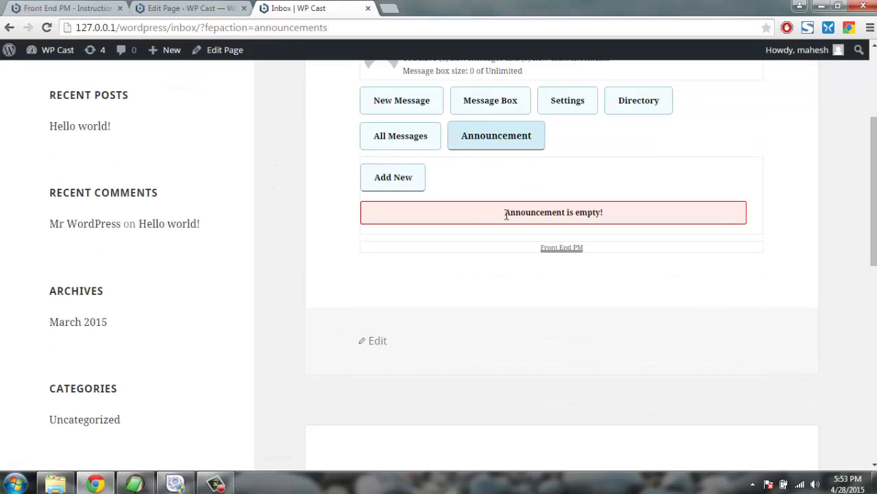
drag(505, 212, 632, 222)
click(635, 221)
Open the form for adding an announcement and examine its subject, message, attachment and submission fields
click(392, 177)
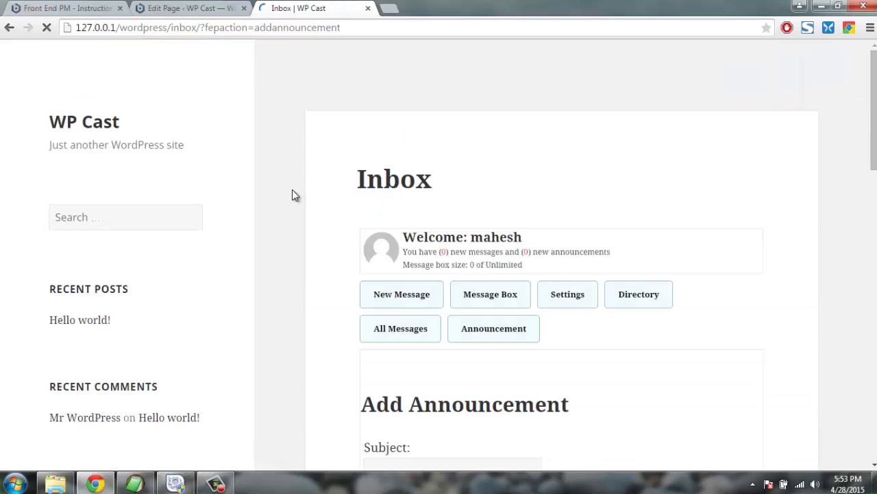
scroll(305, 192, down, 3)
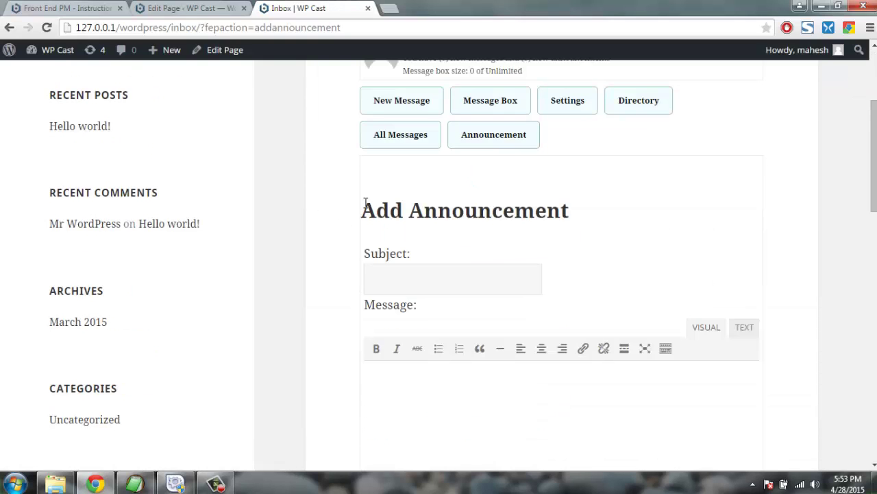
click(437, 276)
scroll(312, 203, down, 3)
click(381, 236)
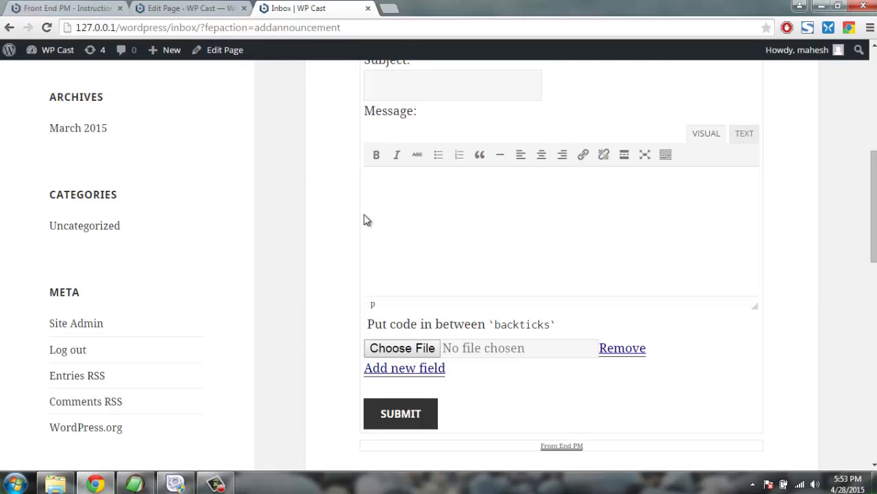
scroll(376, 205, up, 1)
click(388, 148)
click(385, 273)
scroll(312, 281, down, 3)
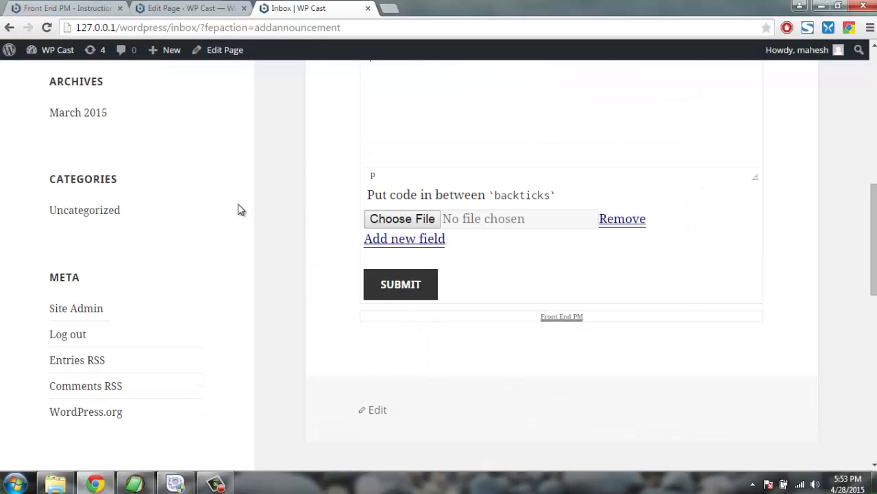
scroll(238, 210, up, 3)
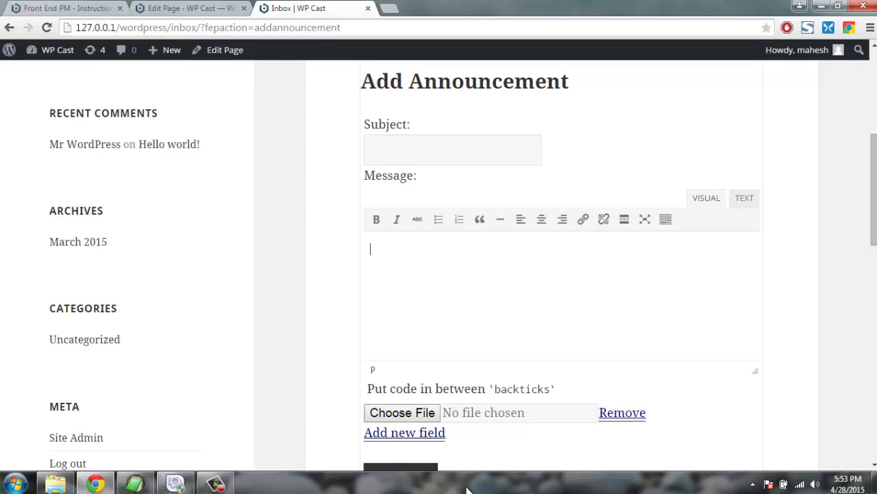
scroll(327, 305, up, 5)
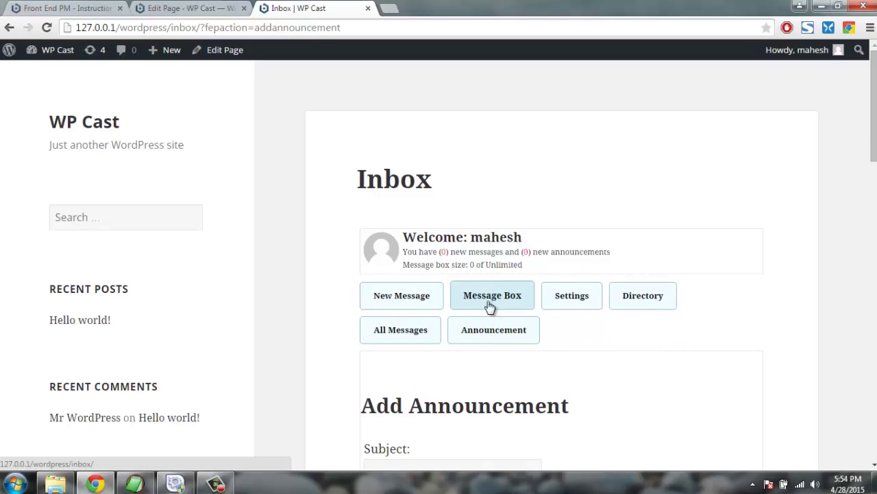
Open the messaging settings on the Inbox page and review the user preferences
click(578, 299)
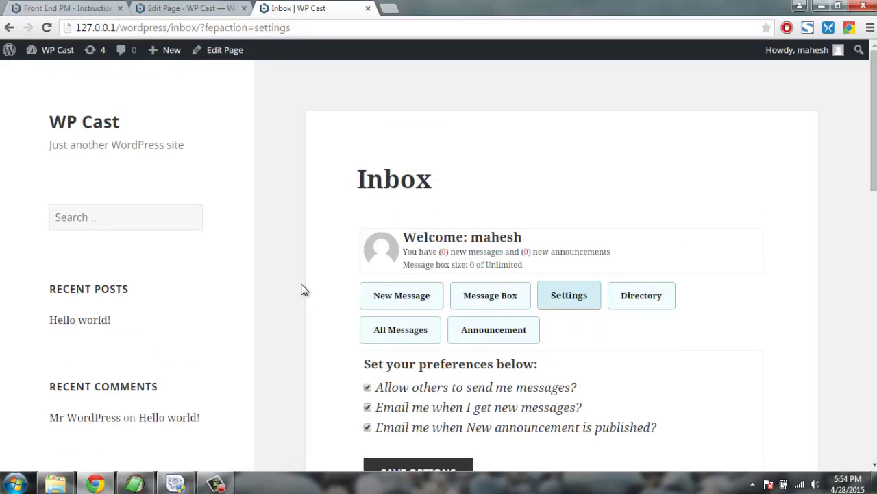
drag(406, 238, 524, 238)
click(297, 178)
scroll(297, 179, down, 3)
drag(364, 170, 525, 170)
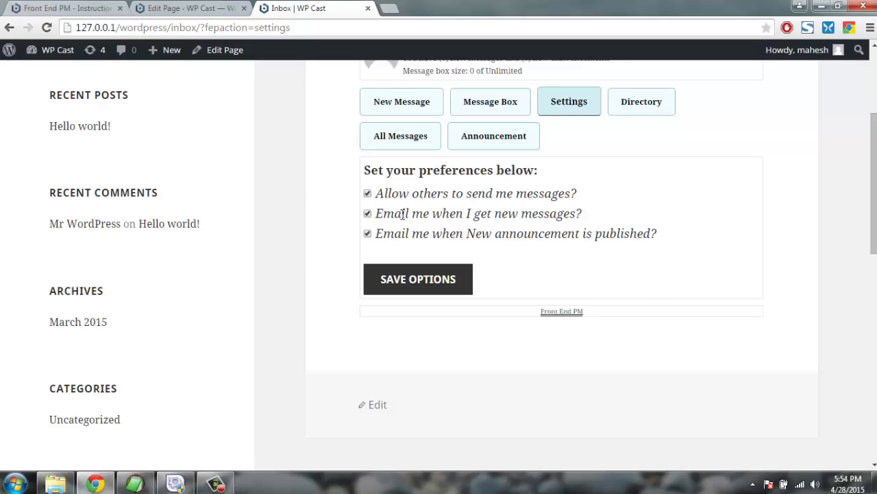
Turn off the email notifications for new messages and for published announcements, and save the preferences
drag(404, 215, 584, 215)
click(513, 213)
click(367, 214)
drag(412, 234, 681, 238)
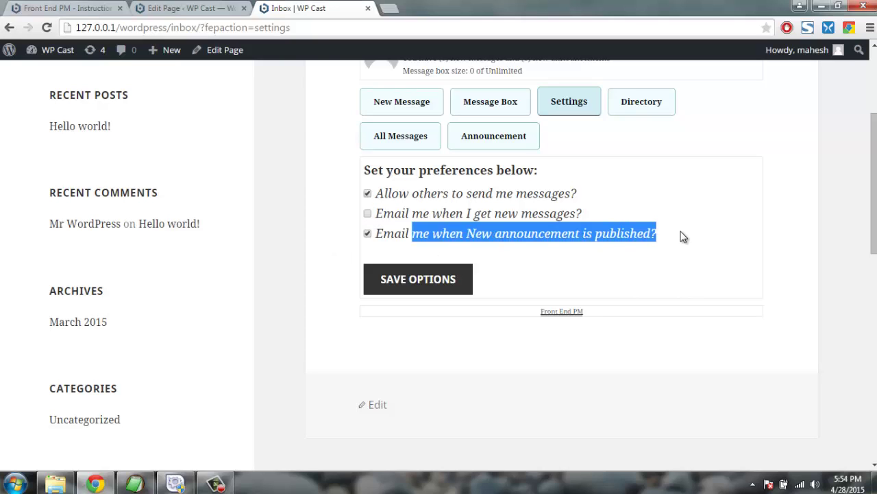
click(681, 237)
click(367, 233)
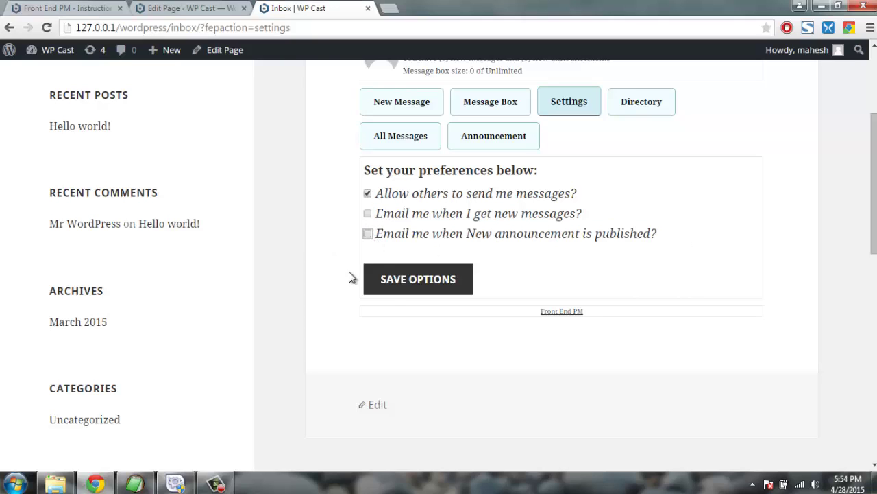
click(383, 288)
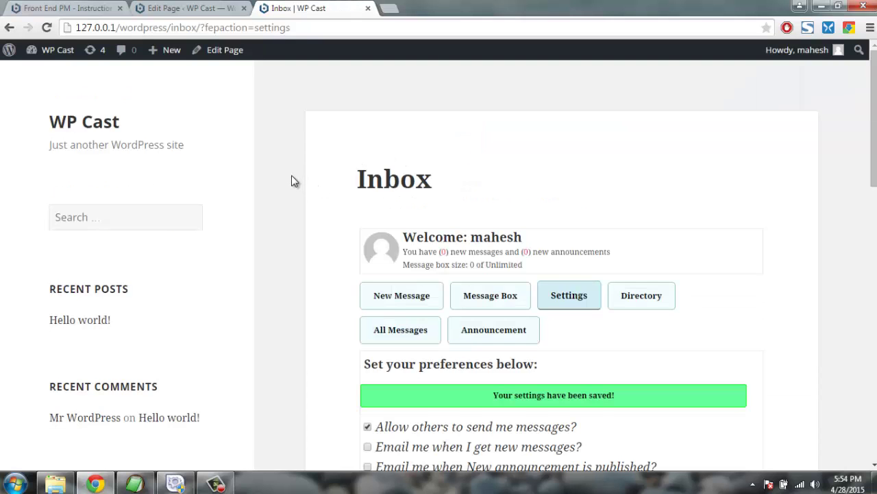
Review the user directory with its messaging links, and view the list of all messages
scroll(292, 180, down, 3)
click(638, 108)
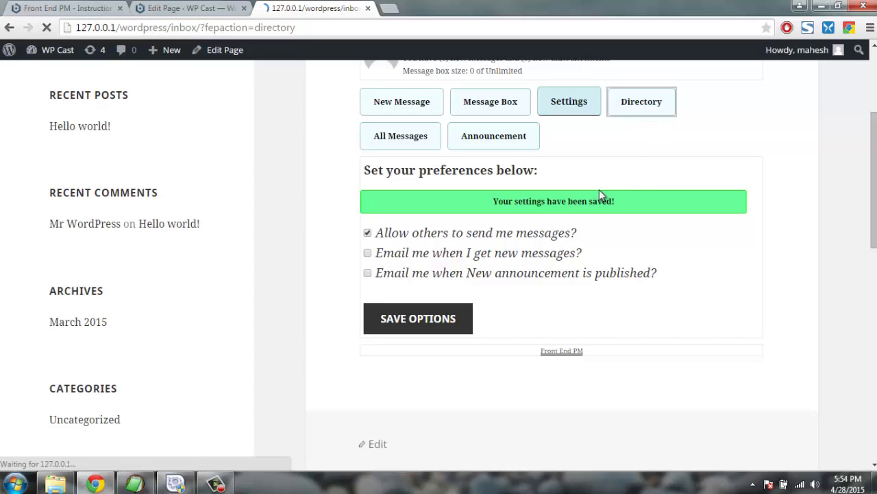
scroll(599, 192, down, 4)
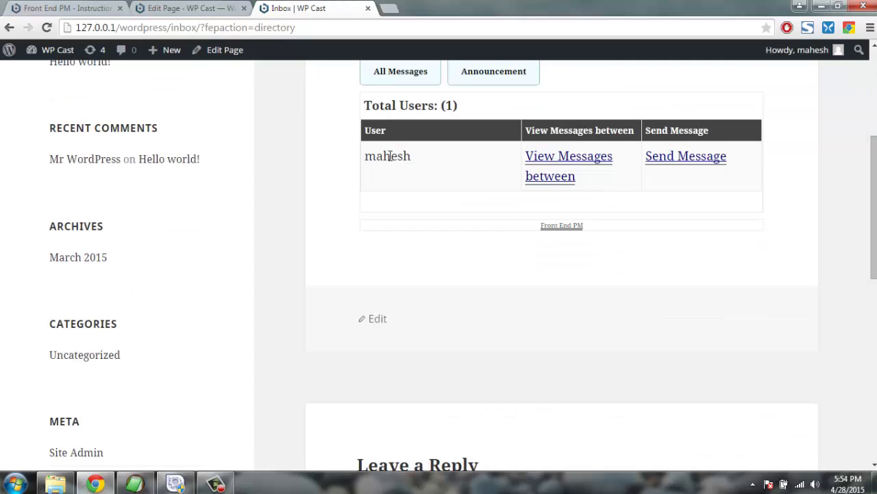
drag(364, 109, 461, 110)
click(464, 112)
scroll(315, 140, up, 1)
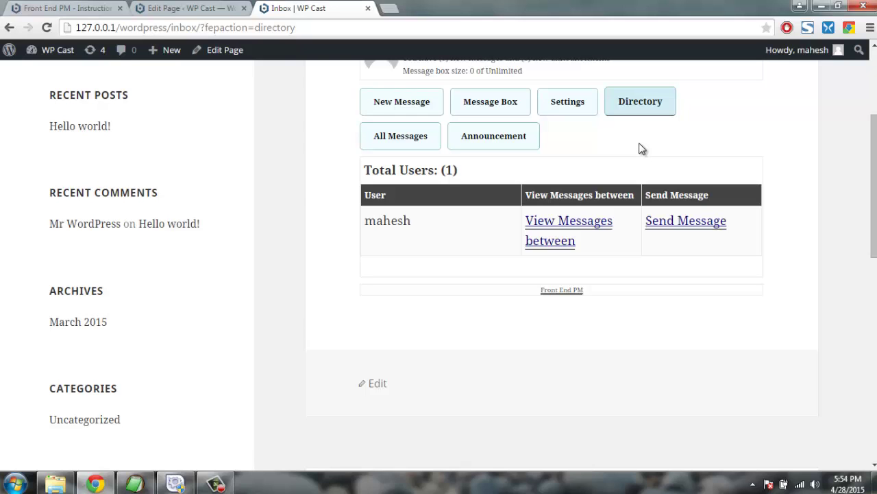
click(374, 142)
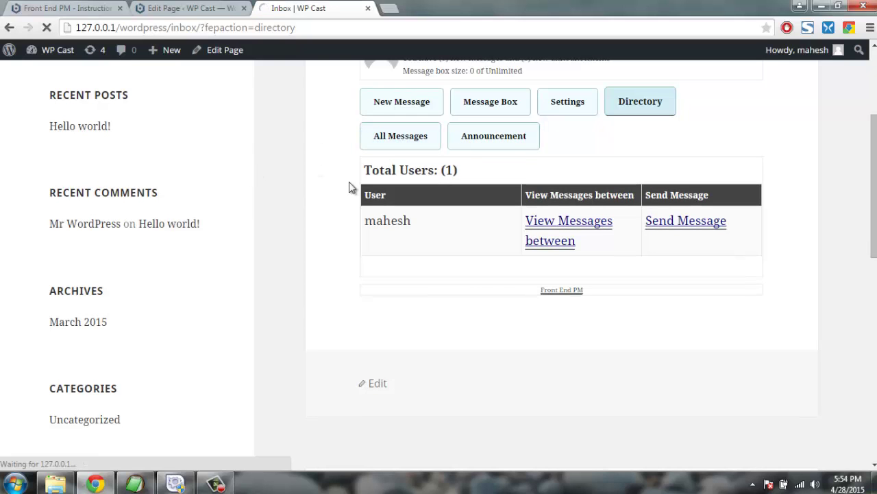
scroll(300, 229, down, 1)
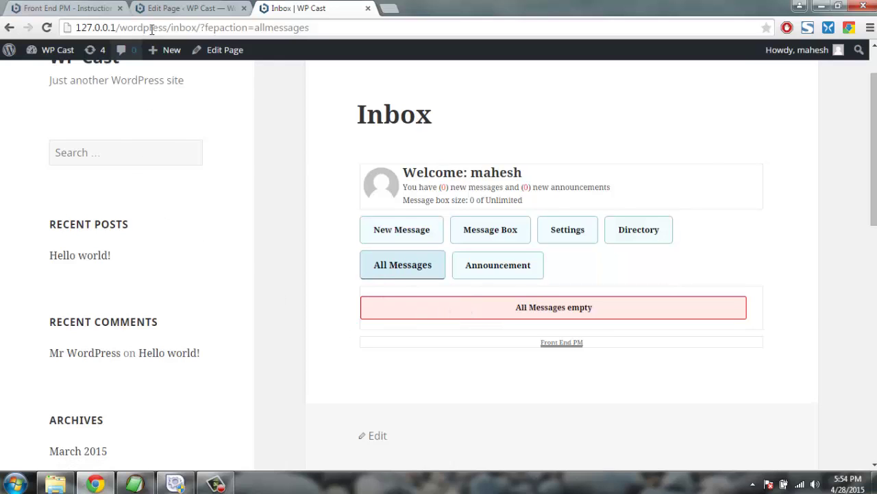
Return to the Front End PM setup instructions and close the browser tabs of the Inbox page and its editor
click(182, 8)
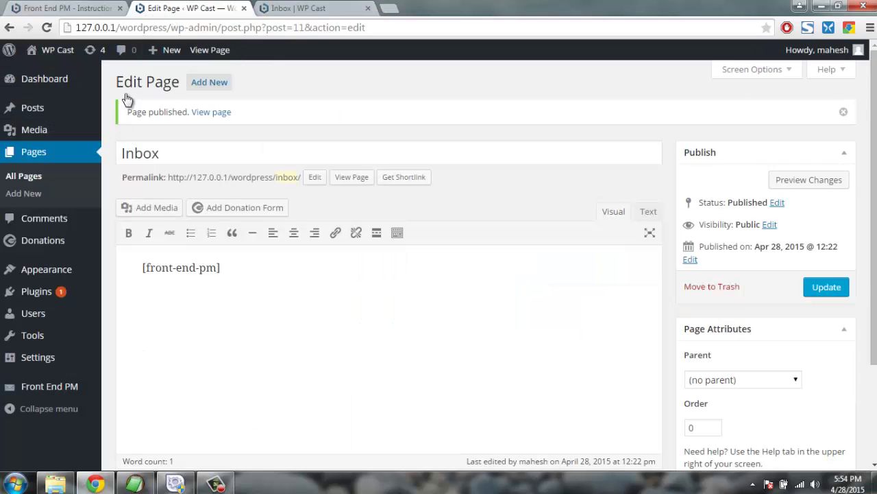
click(79, 10)
drag(327, 102, 327, 88)
click(368, 9)
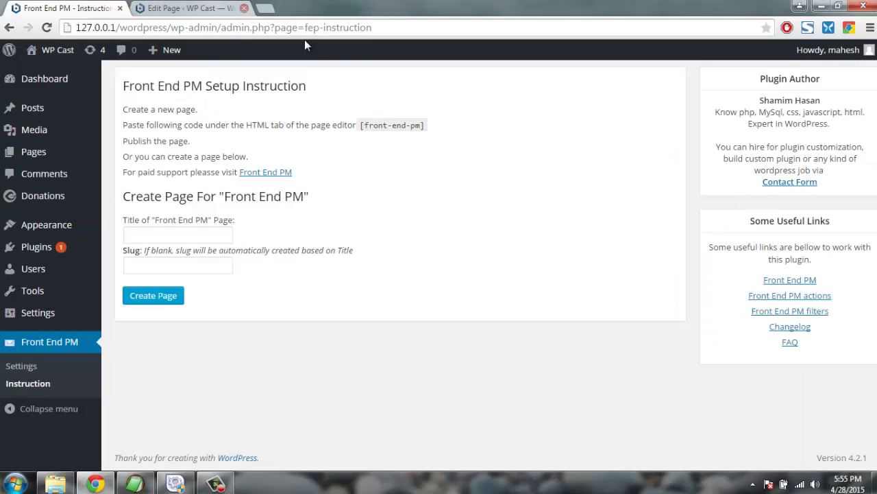
click(244, 8)
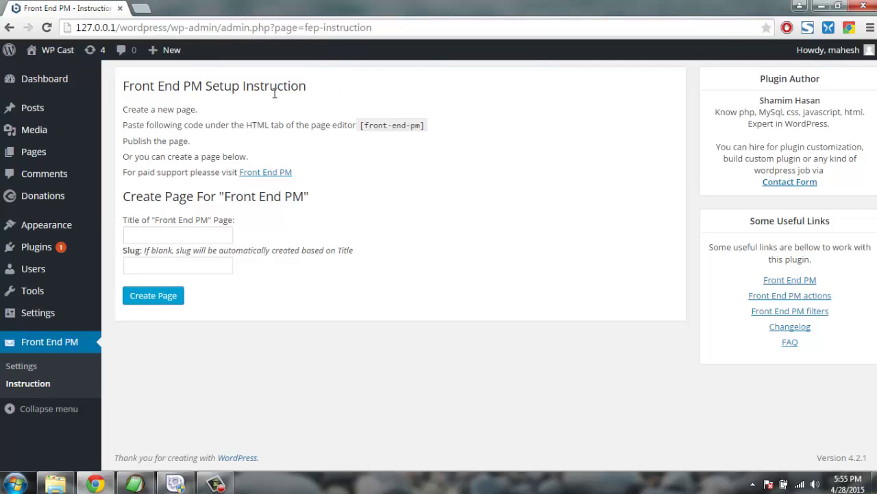